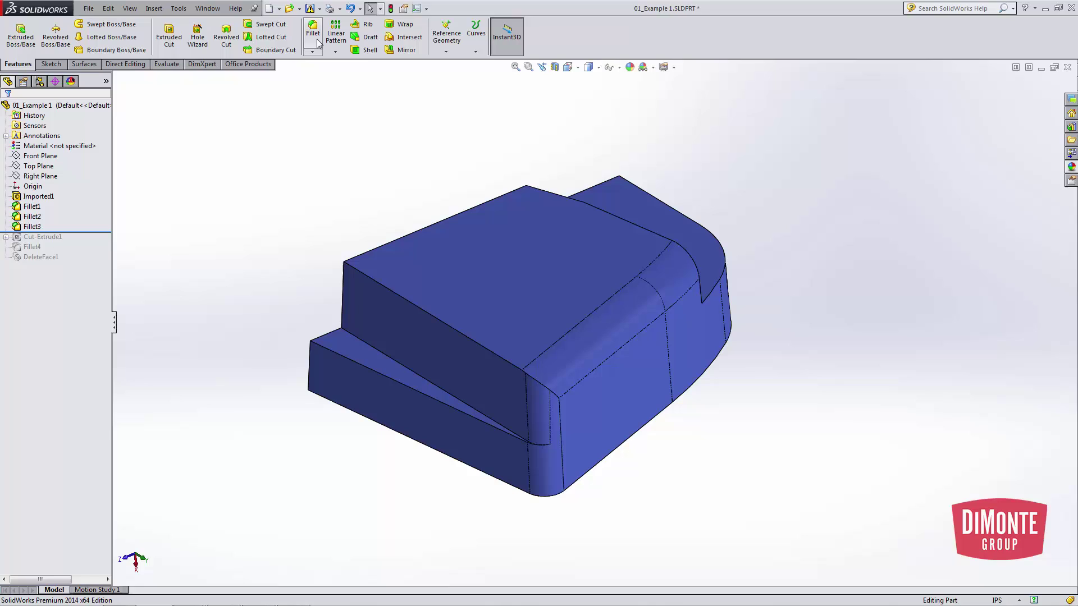
- Try a 0.25 in fillet on the upper front edge, which fails with an error
click(314, 35)
text(0.25in)
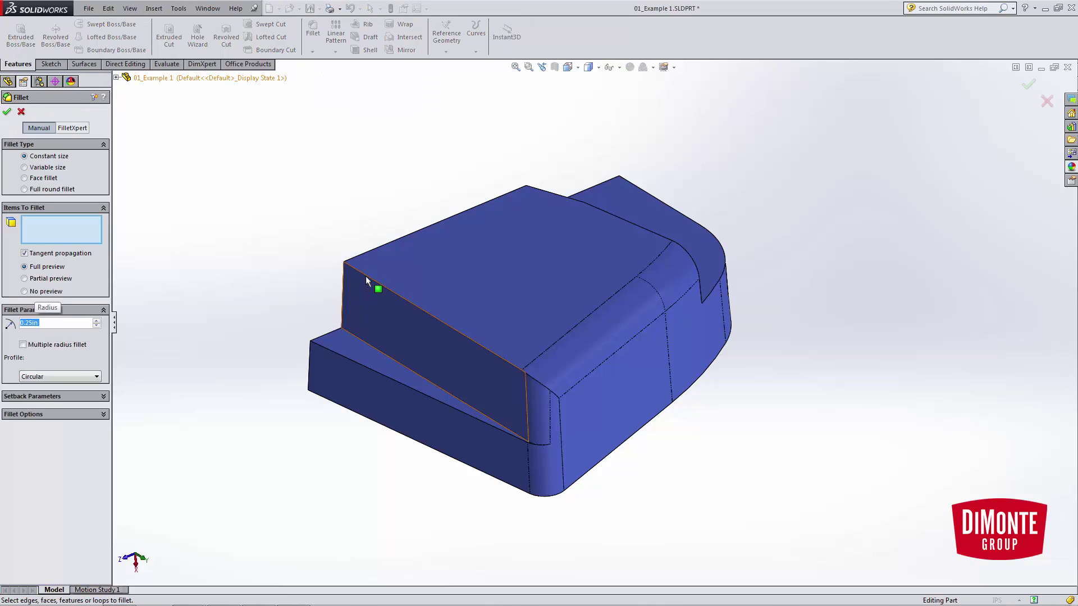
click(366, 275)
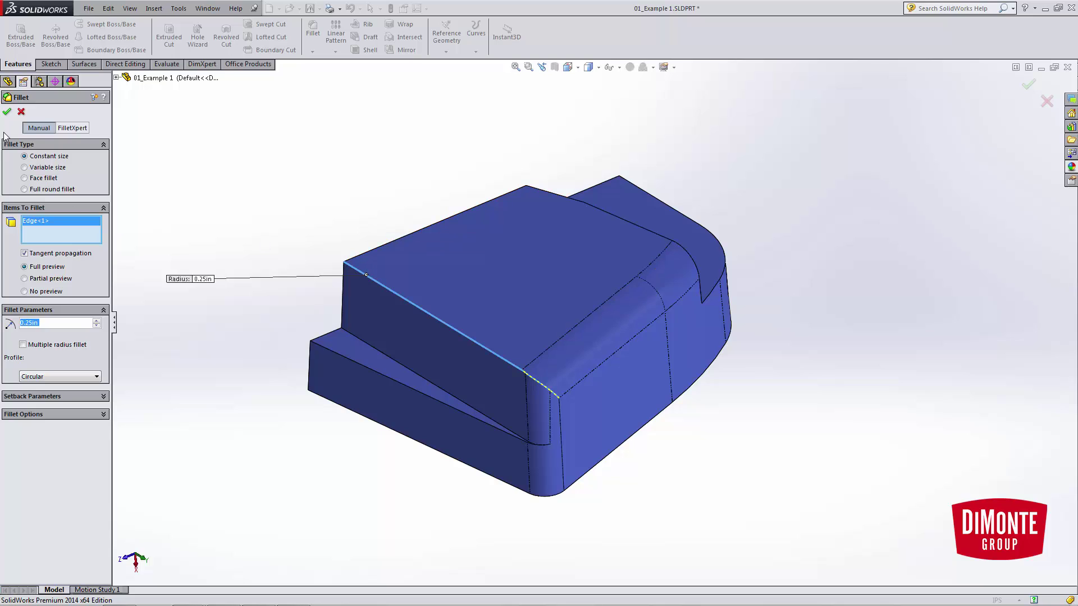
click(7, 112)
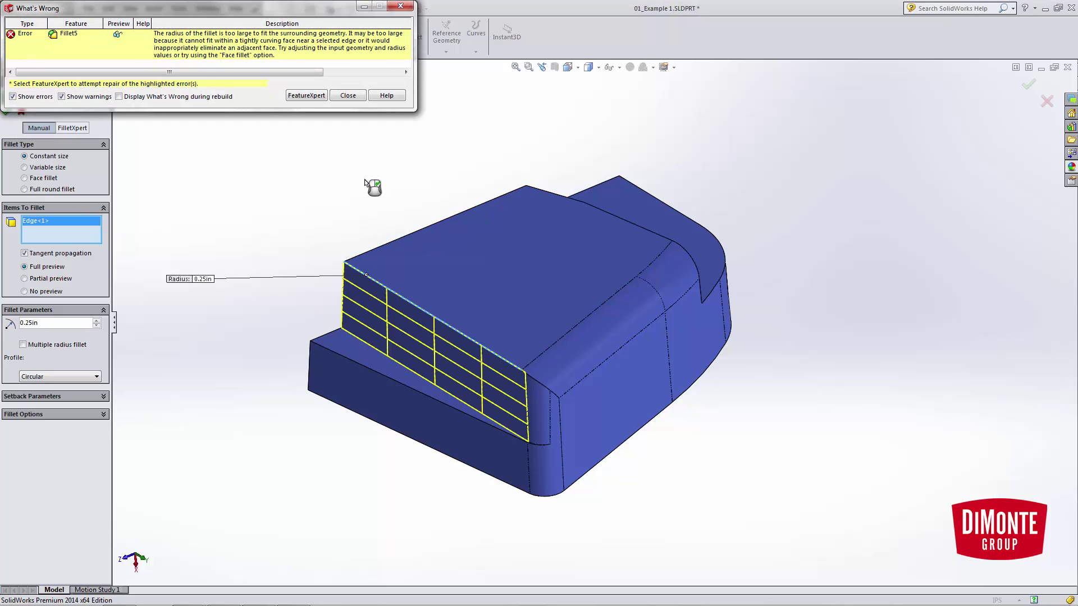
click(349, 96)
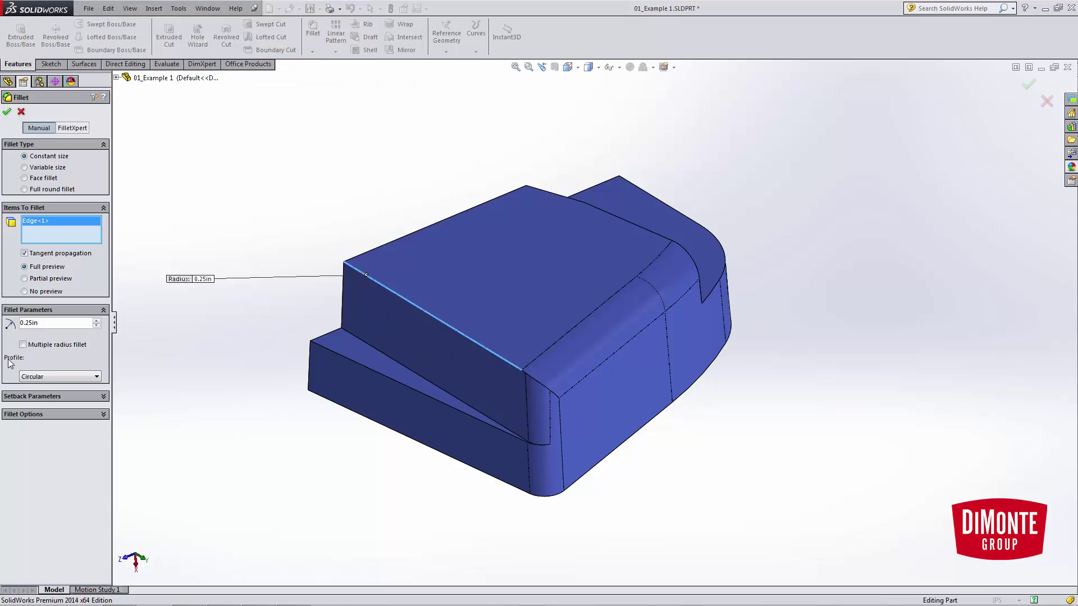
- Retry the fillet at 0.24 and 0.23 in, then lower the radius to 0.22 in
right_click(32, 324)
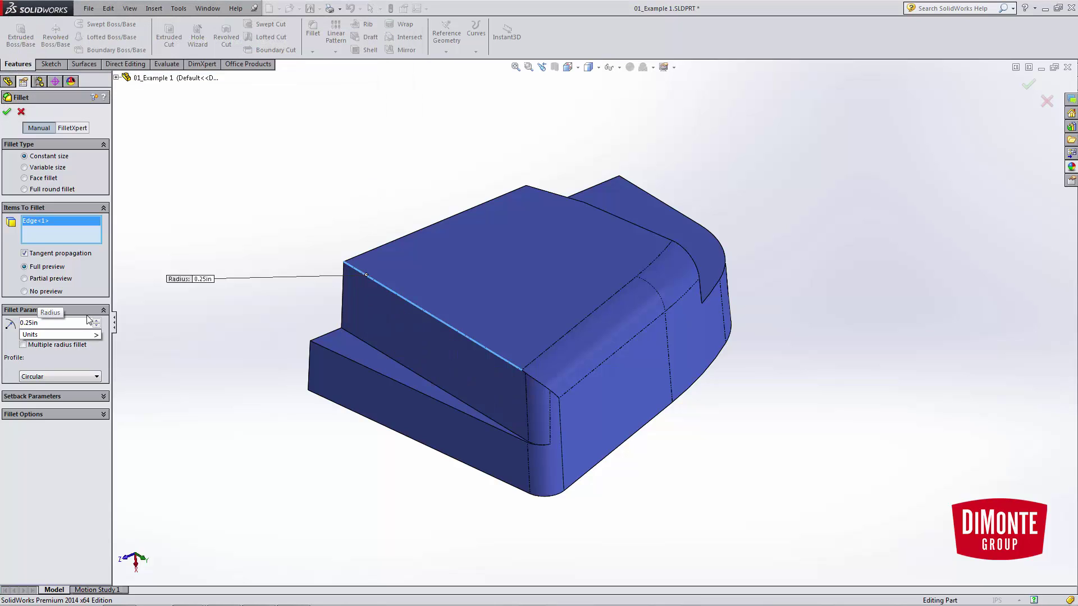
scroll(32, 324, down, 1)
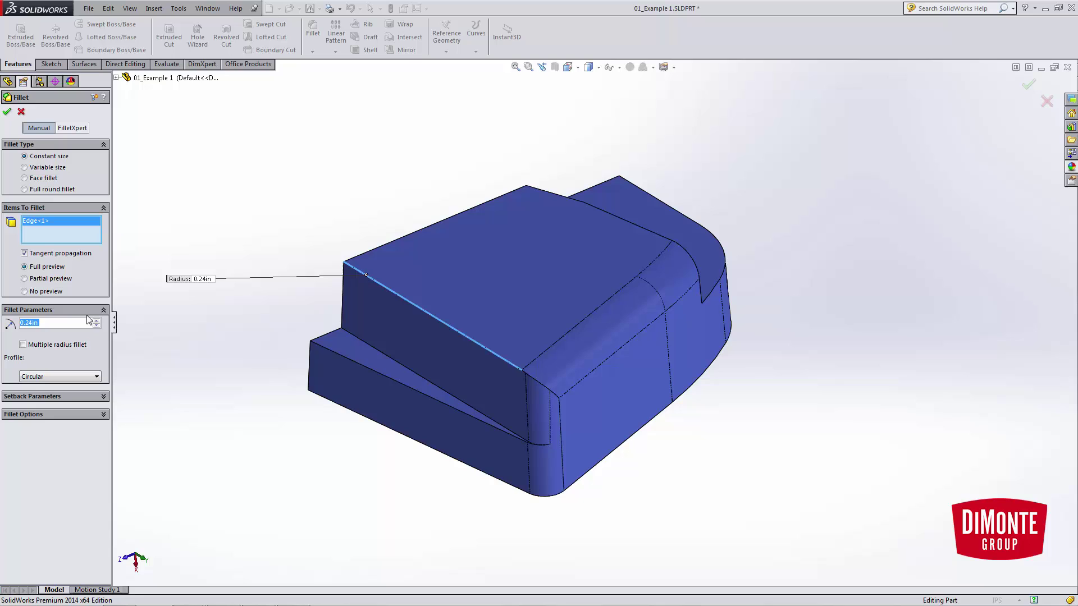
click(7, 111)
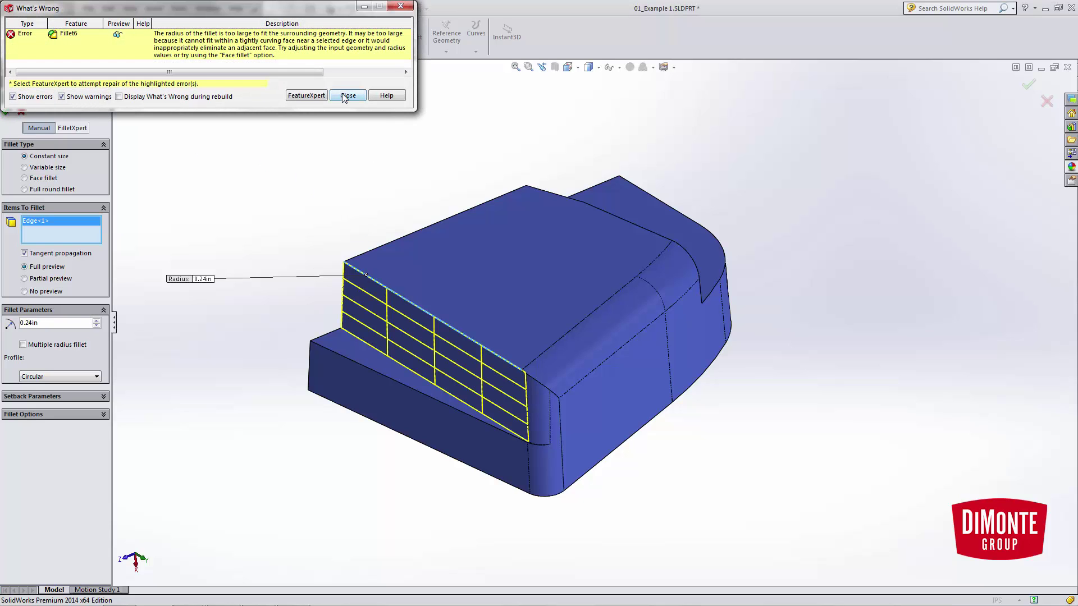
click(345, 96)
right_click(32, 324)
scroll(146, 329, down, 1)
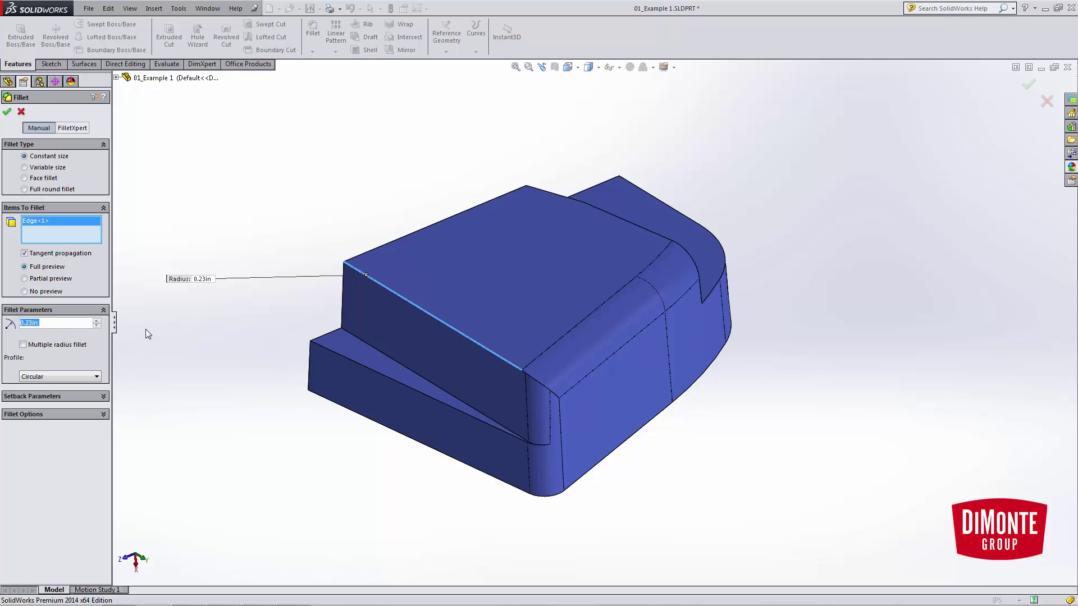
click(7, 111)
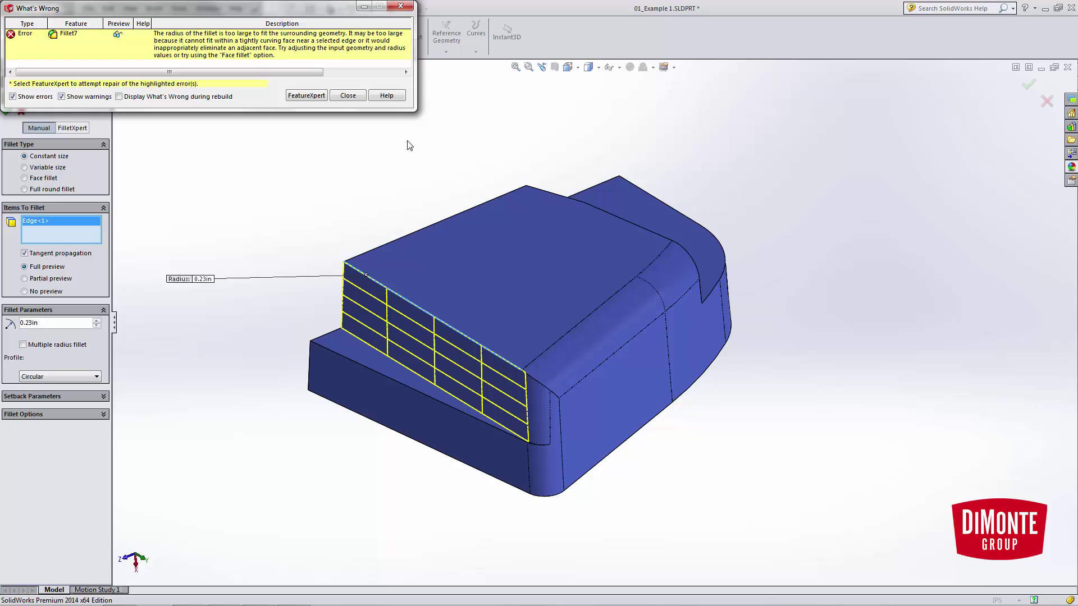
click(348, 95)
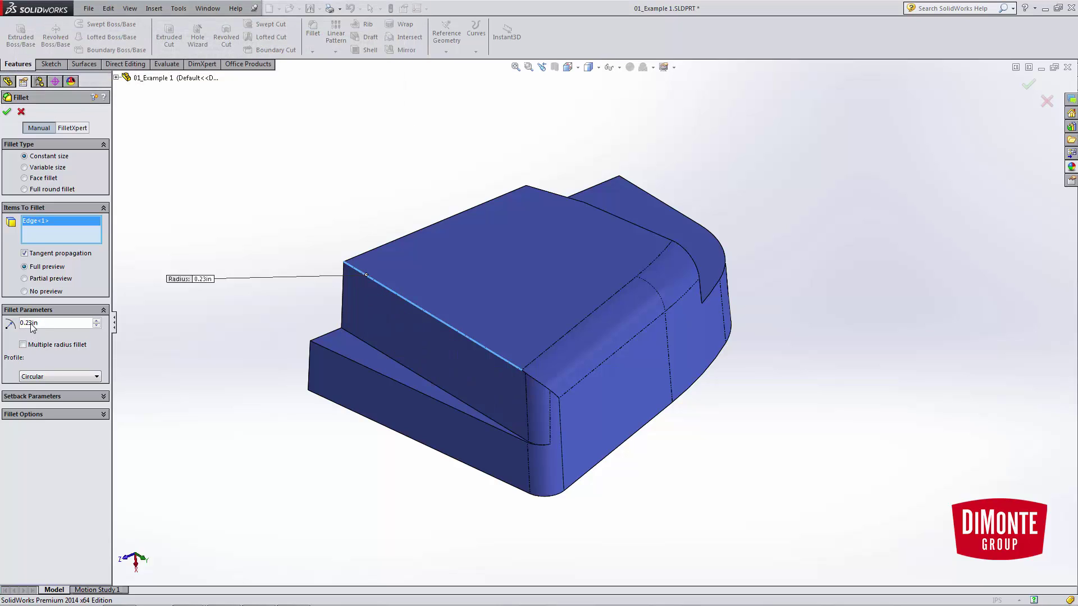
click(32, 328)
key(BackSpace)
text(2)
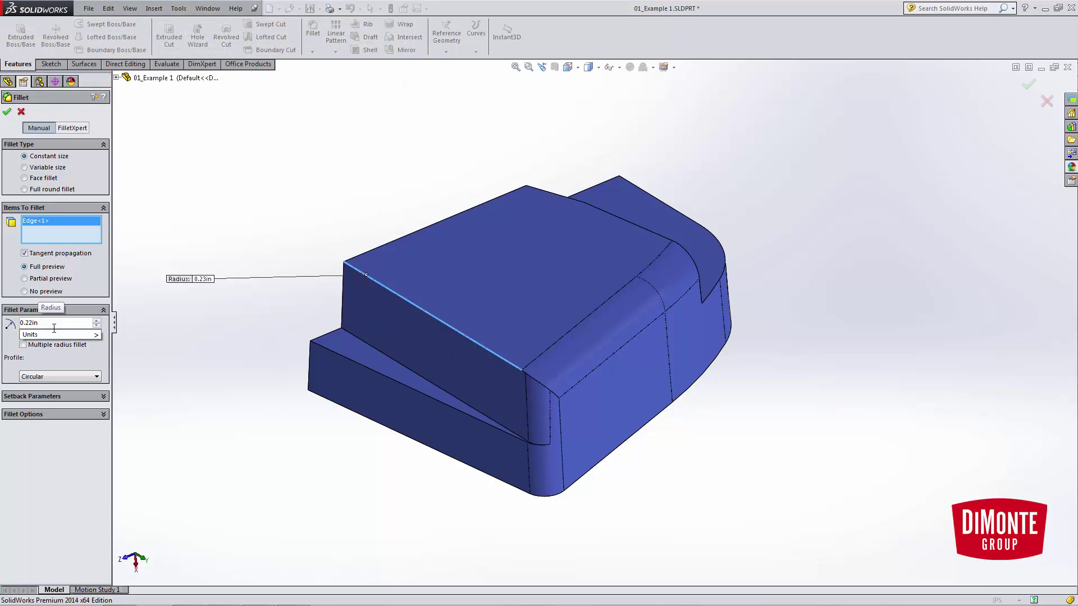
- Apply the 0.22 in fillet as Fillet8, suppress it, and check the top-left edge length
click(8, 113)
scroll(469, 385, down, 3)
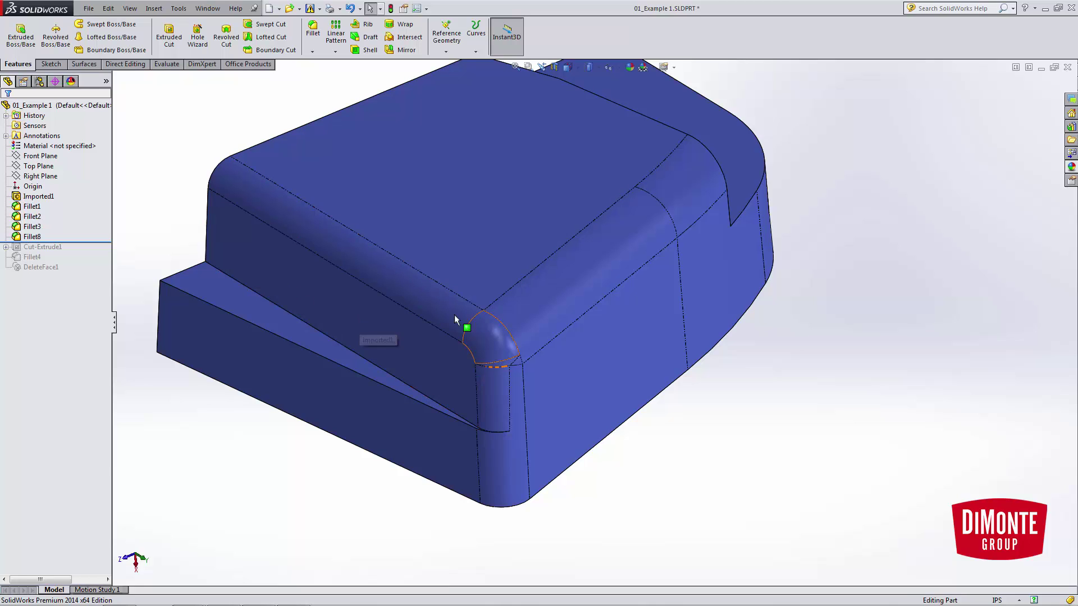
click(32, 237)
click(51, 216)
scroll(375, 506, up, 2)
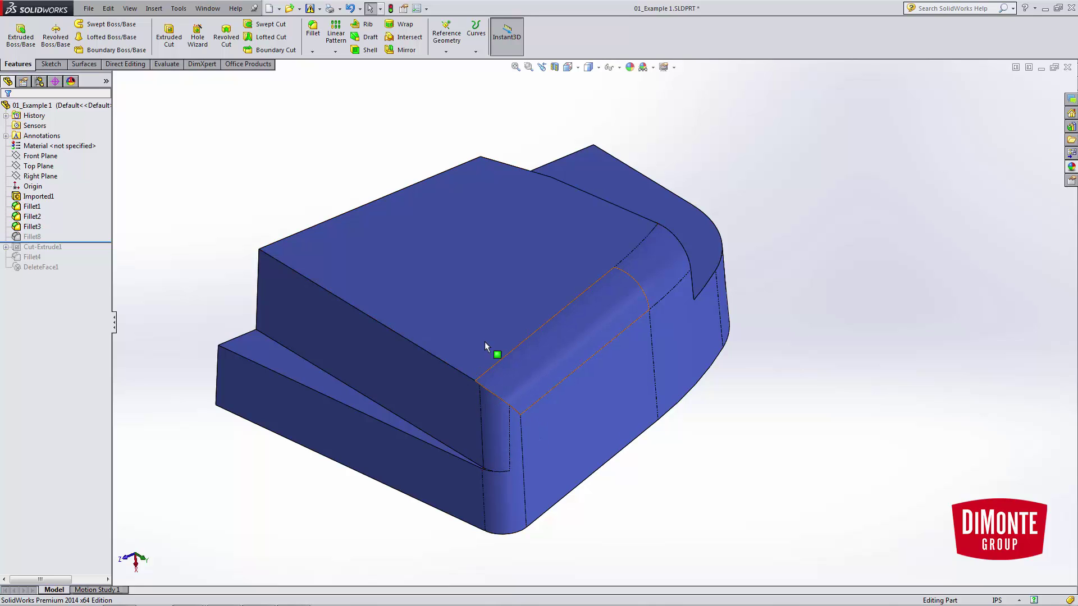
click(355, 308)
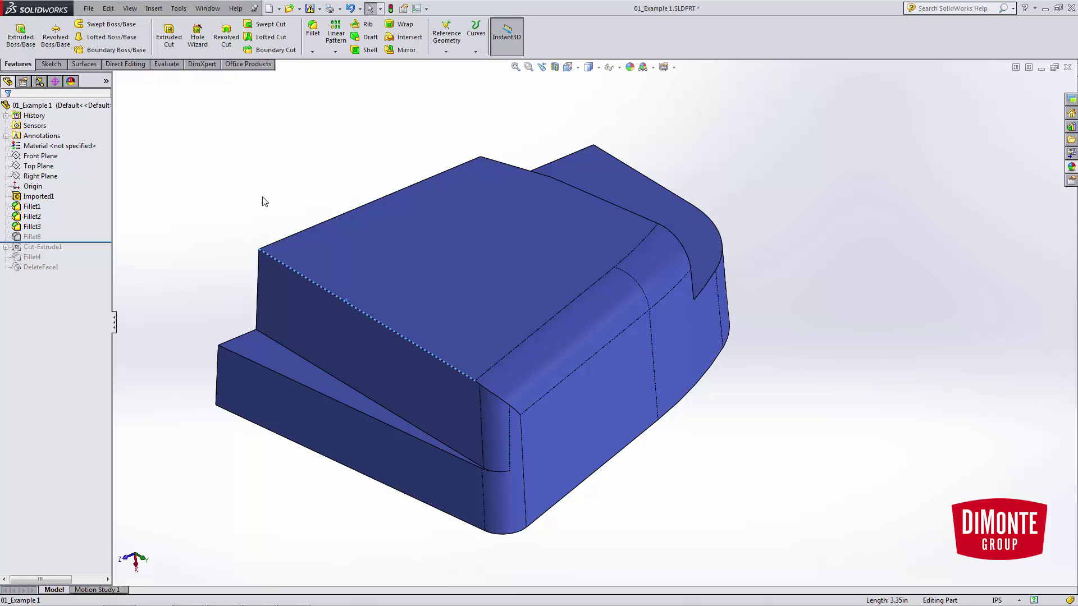
key(Escape)
- Roll forward past Cut-Extrude1 and Fillet4, review Fillet4's 0.25 in settings, then include DeleteFace1
drag(79, 241, 79, 252)
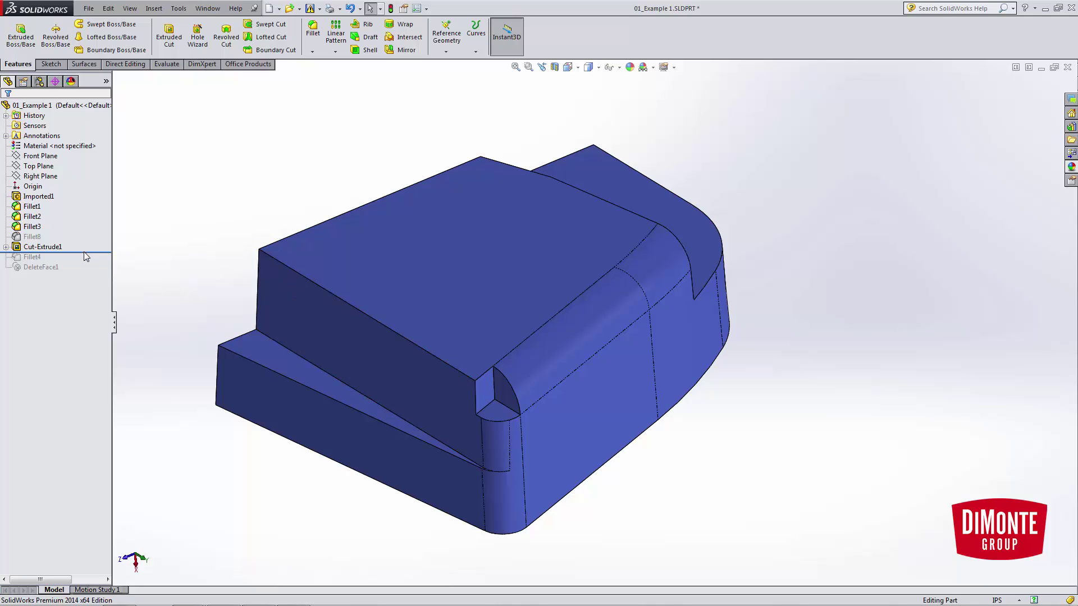
drag(83, 253, 83, 263)
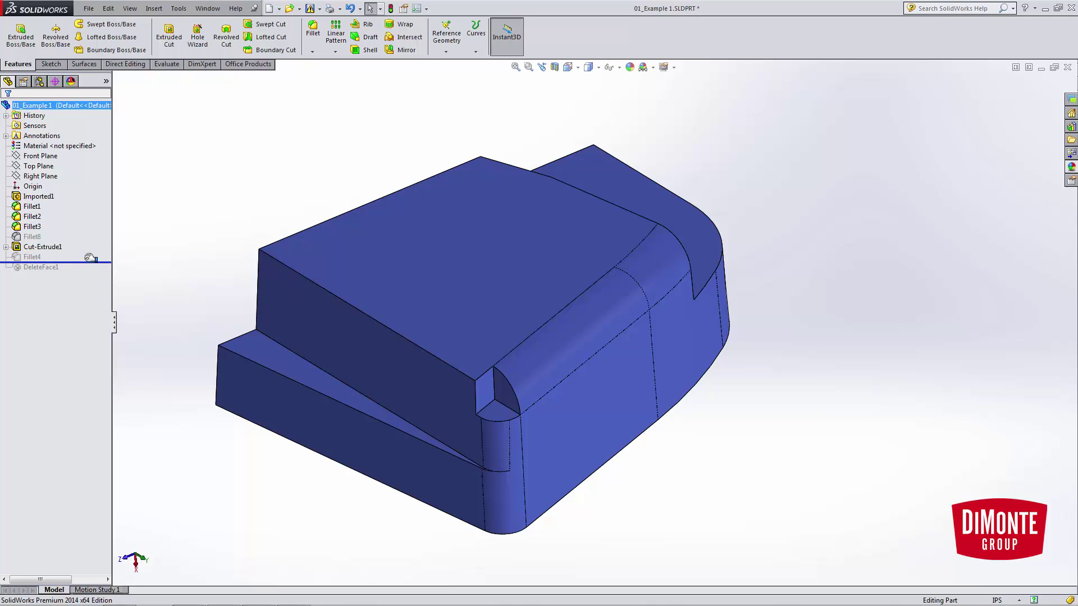
click(68, 230)
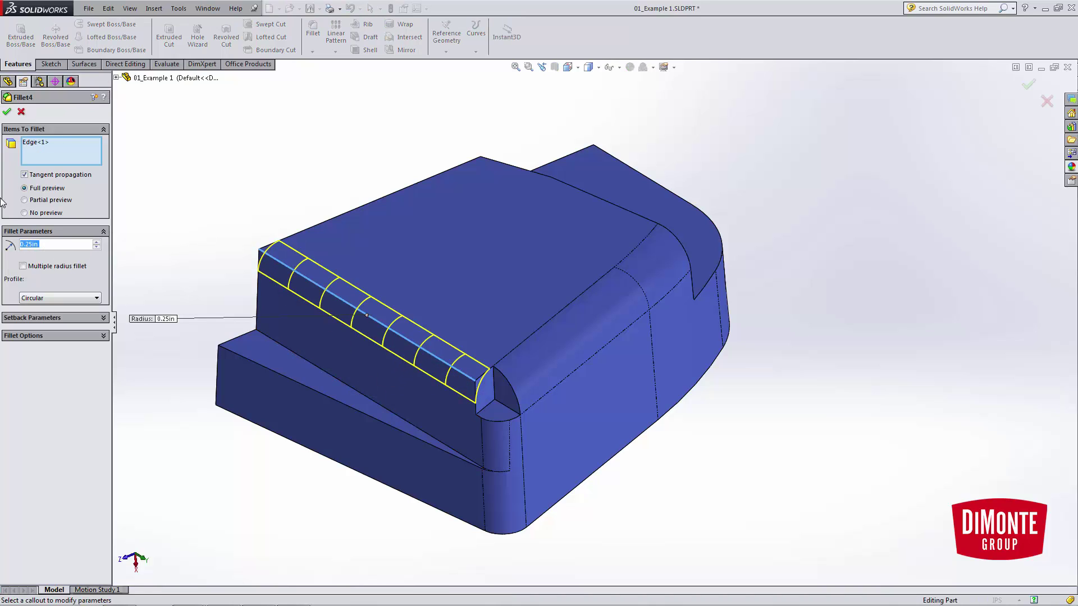
click(21, 111)
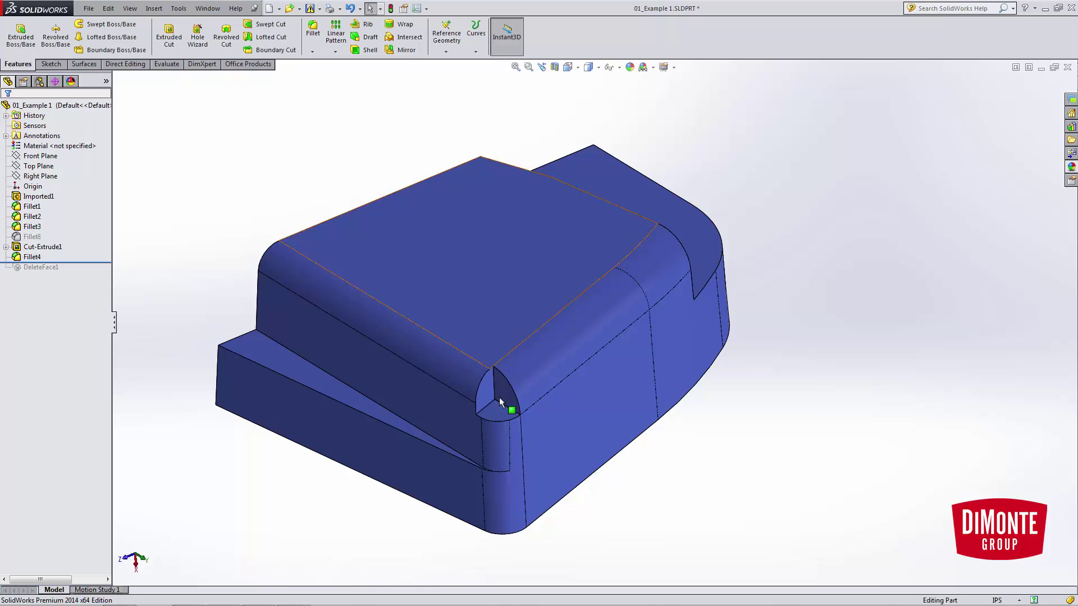
scroll(516, 414, down, 2)
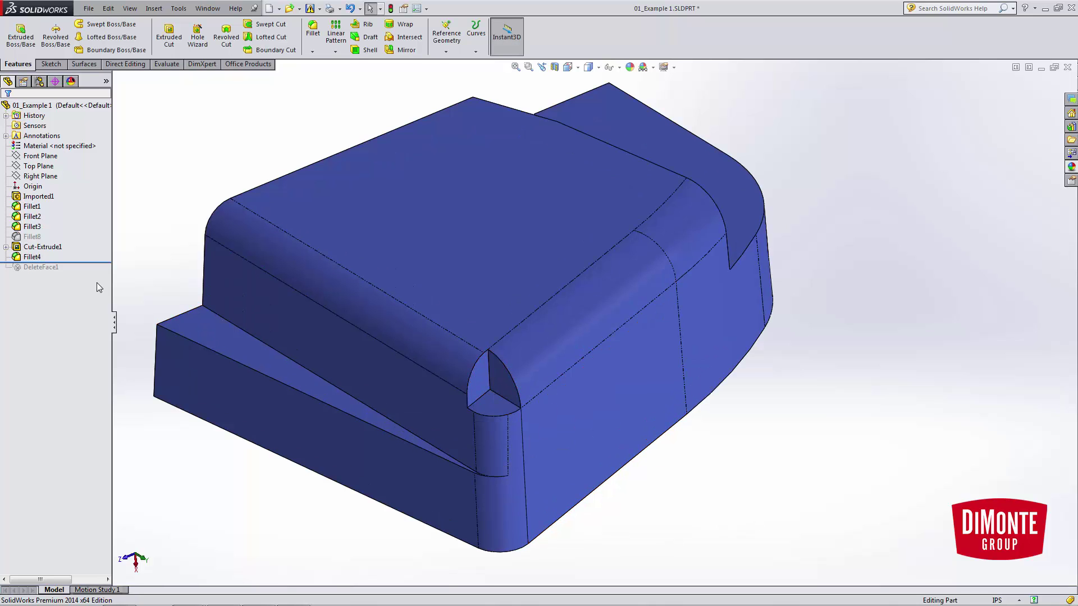
drag(76, 263, 76, 272)
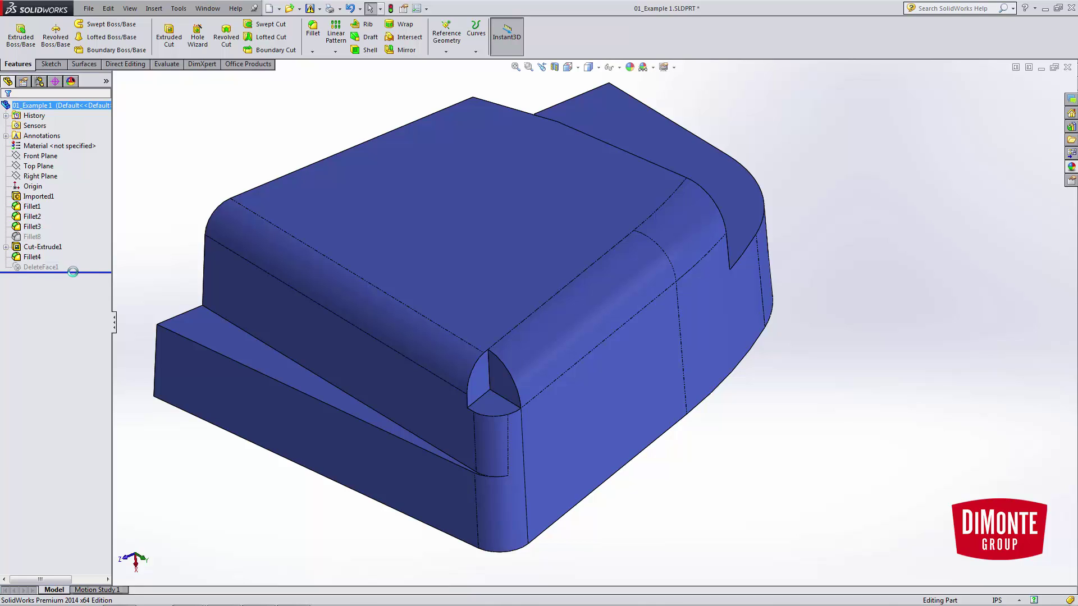
click(42, 268)
click(70, 252)
scroll(503, 377, down, 3)
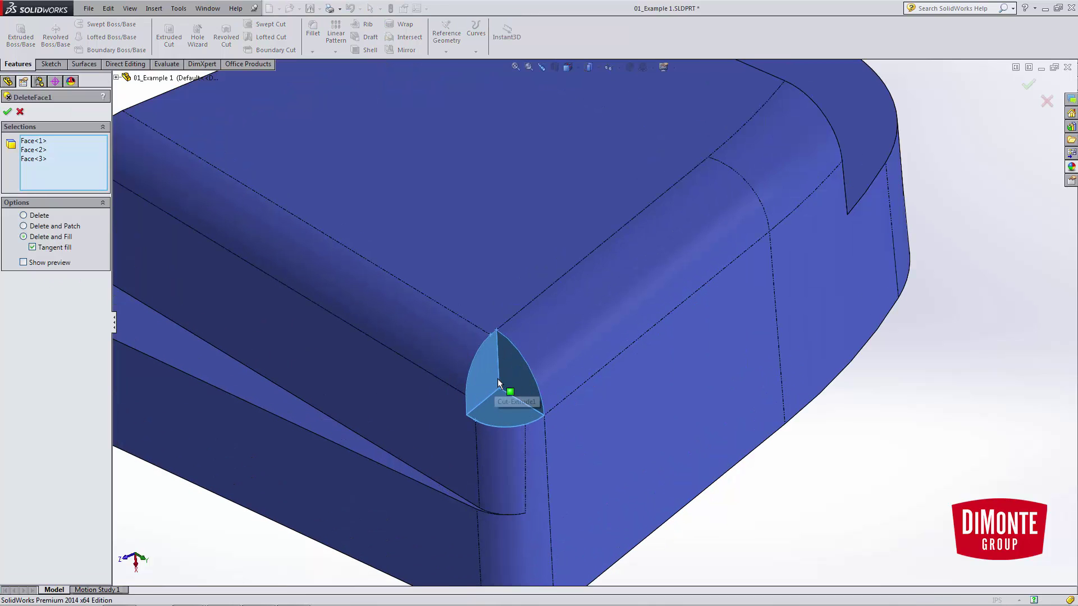
scroll(509, 403, up, 3)
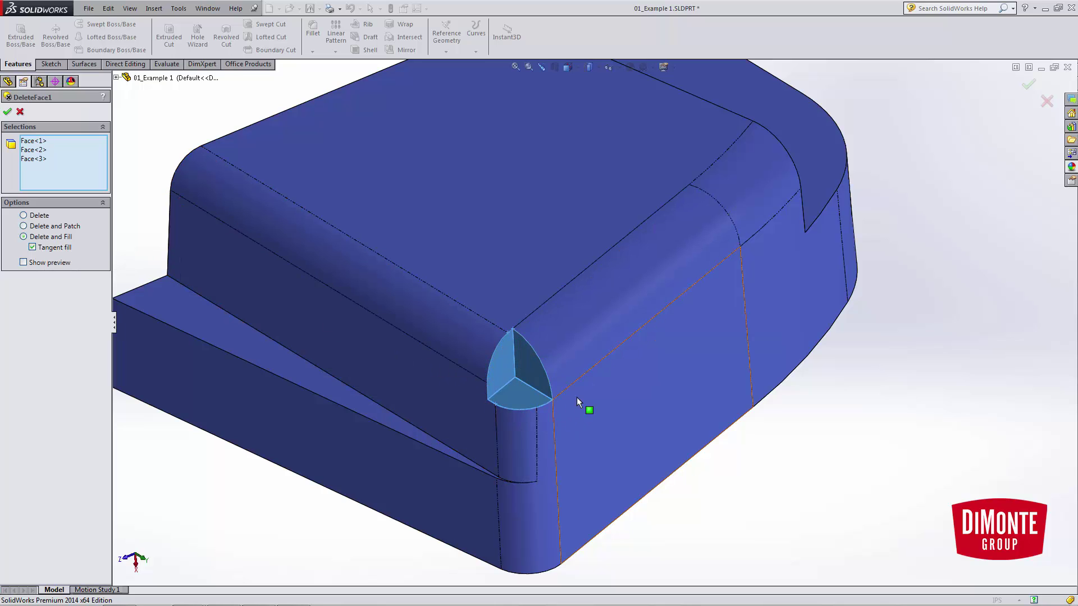
click(8, 113)
- Pan the model and switch the display to Tangent Edges Visible
key(f)
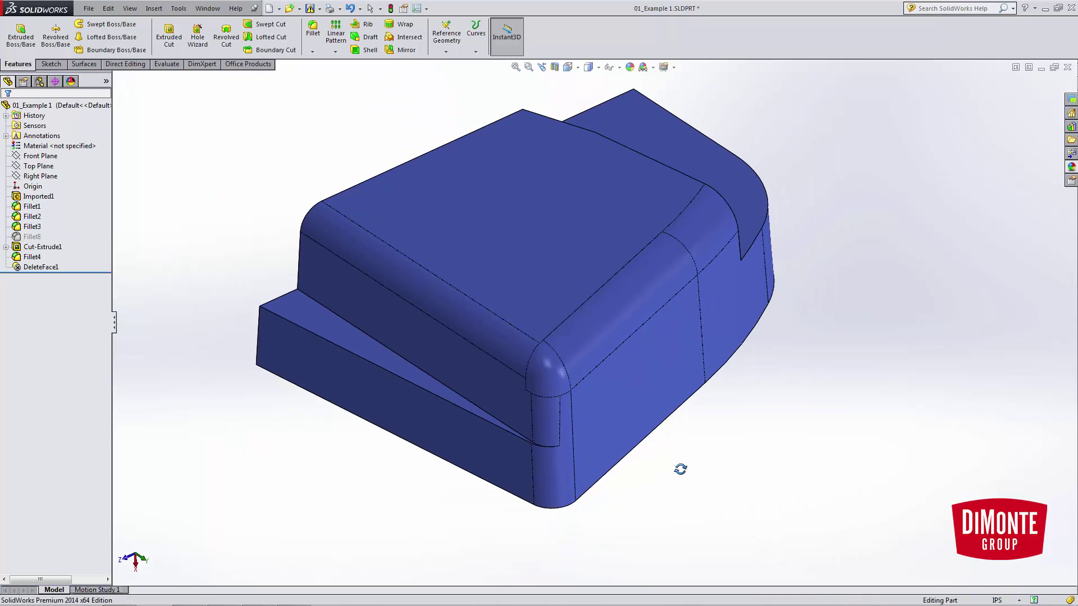
ctrl+middle_drag(344, 161, 307, 175)
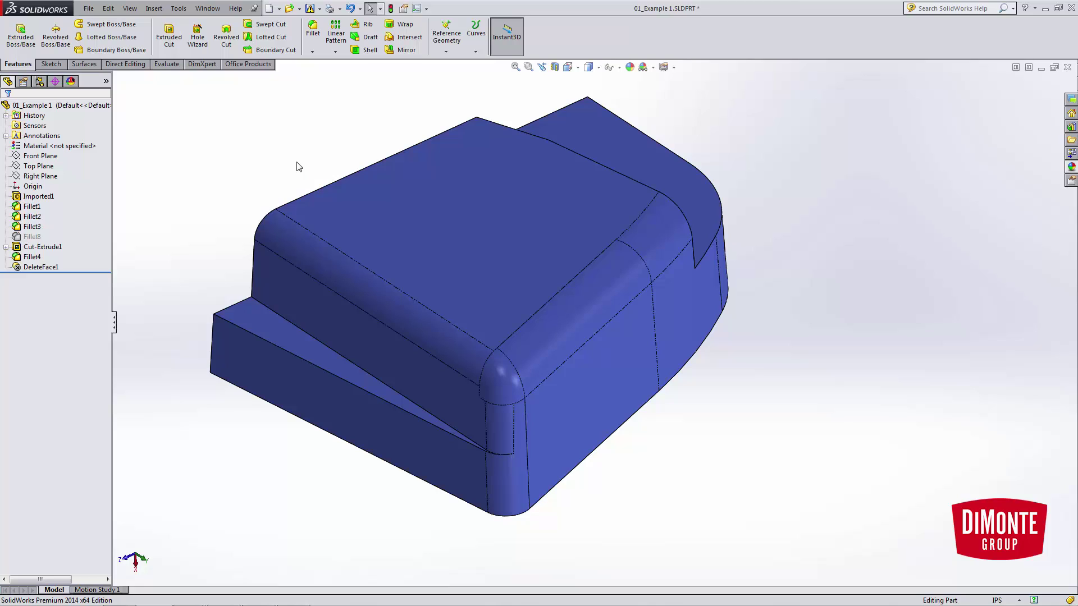
click(131, 9)
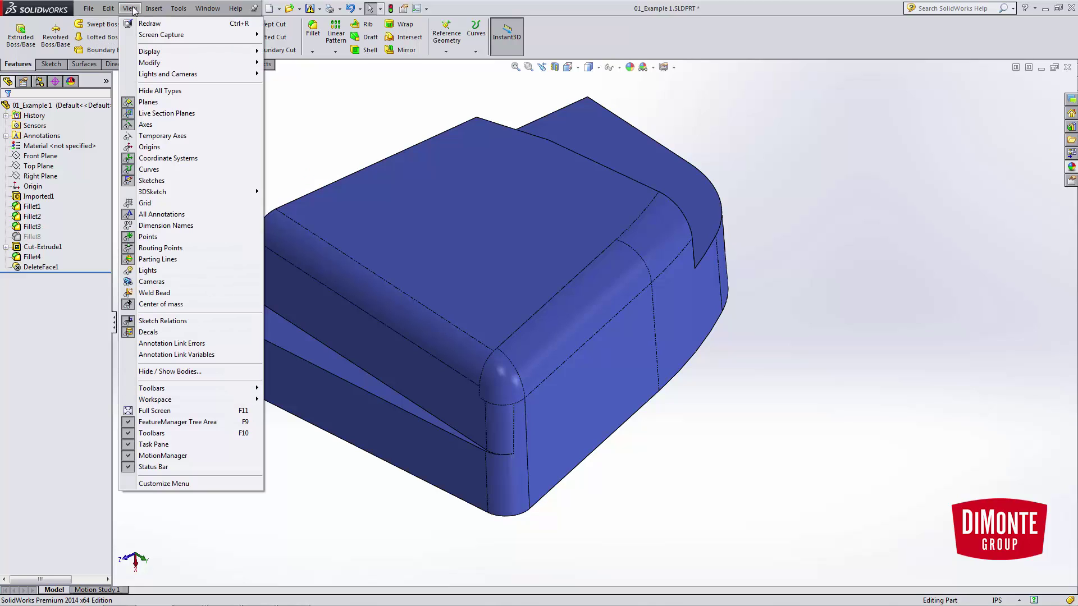
mouse_move(159, 54)
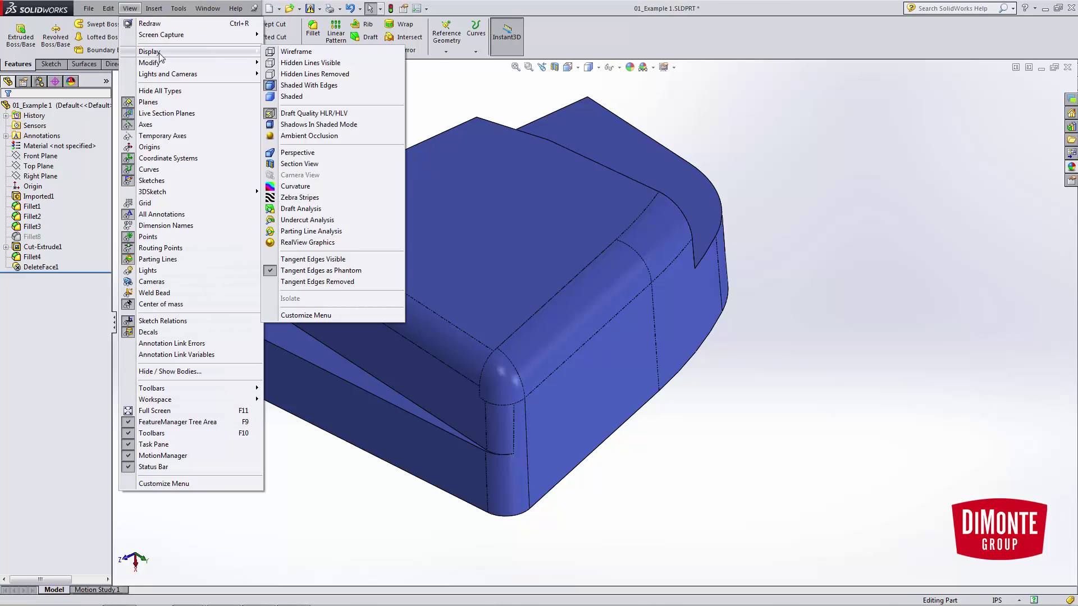
click(324, 260)
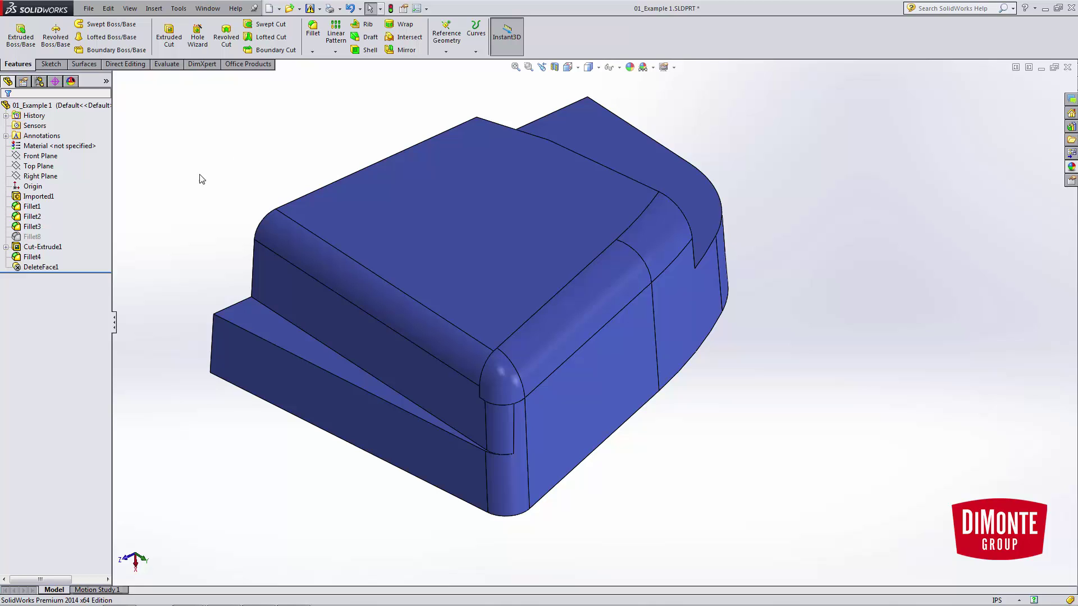
click(130, 9)
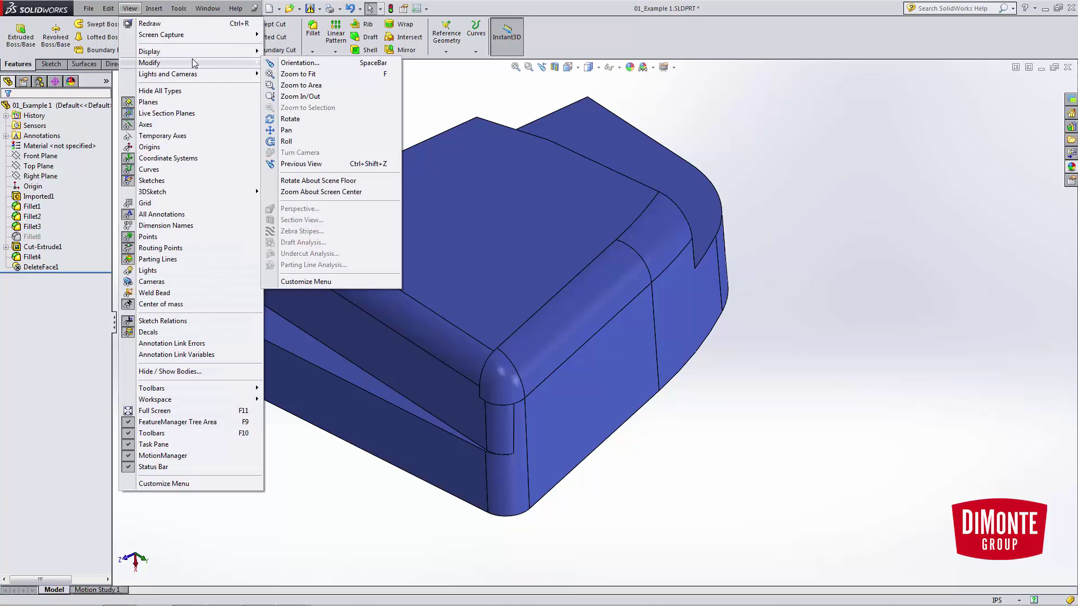
- Edit DeleteFace1 to fill the corner with Tangent fill turned off
click(49, 267)
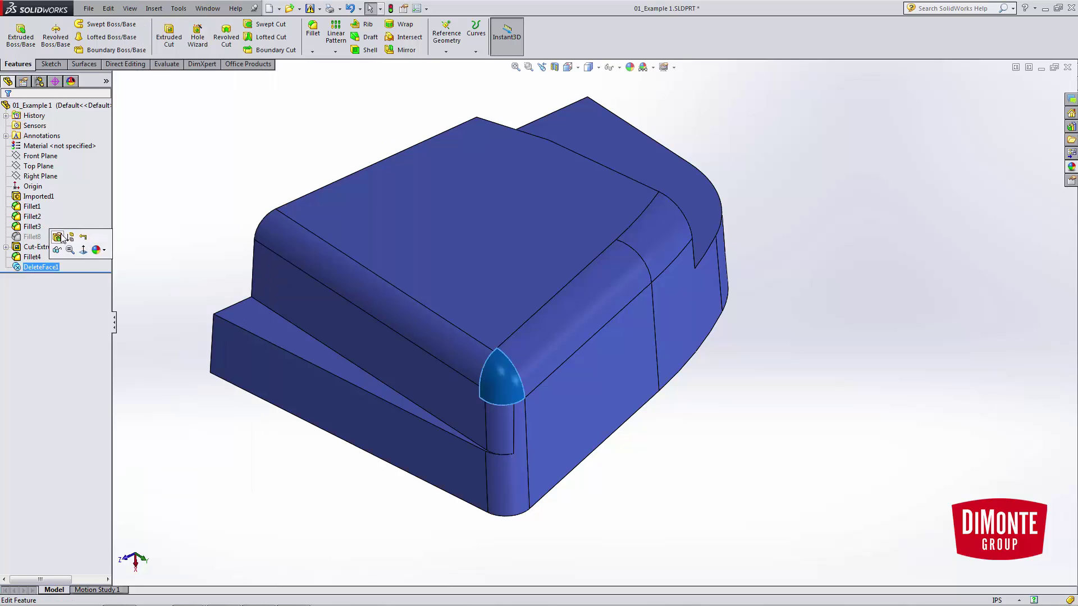
click(57, 238)
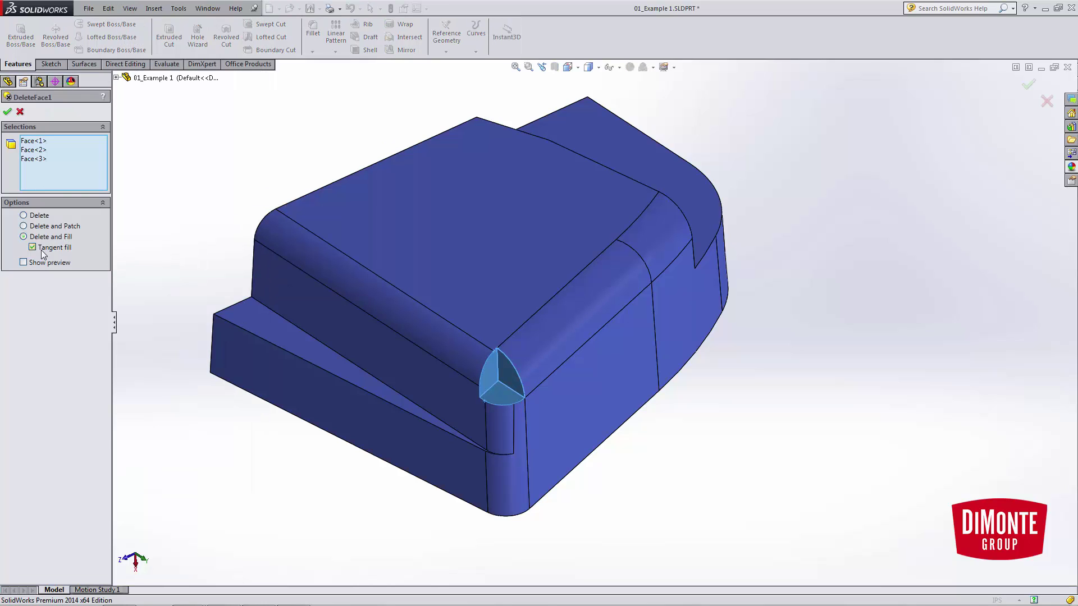
click(32, 248)
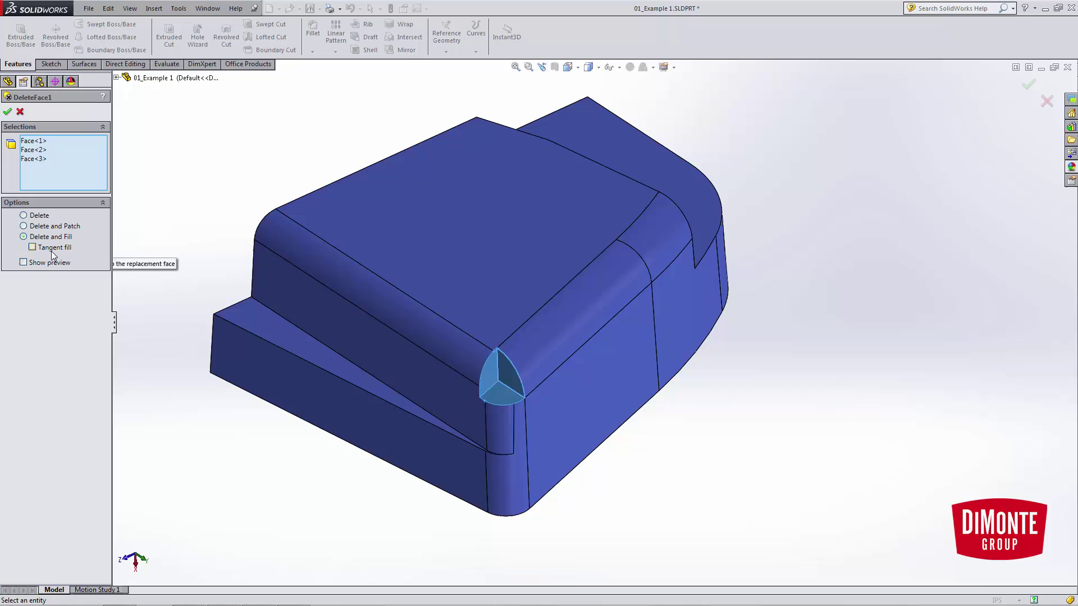
click(7, 112)
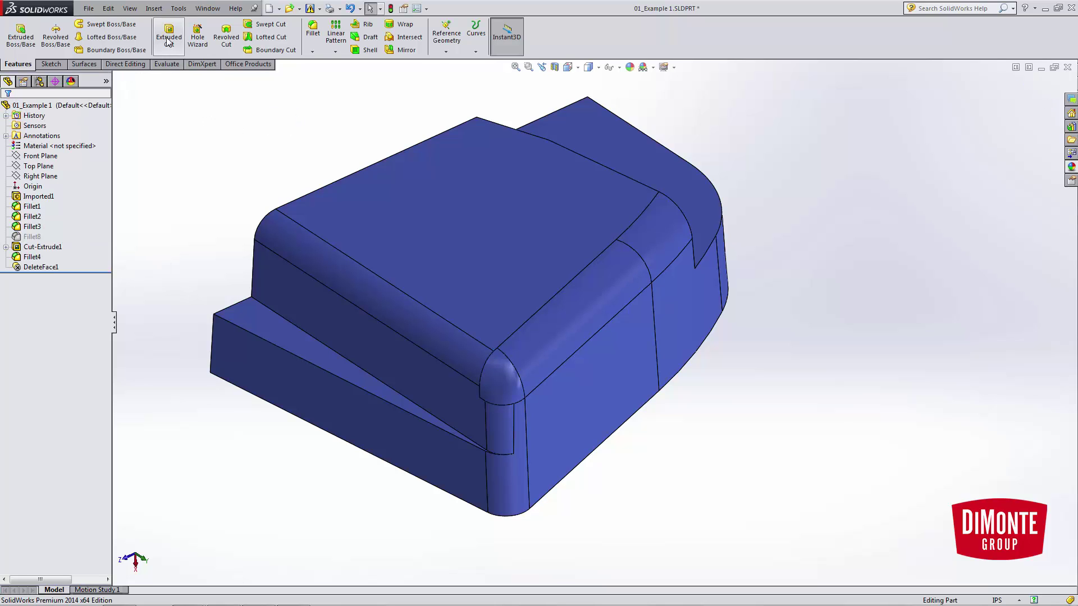
- Display the model's tangent edges as phantom (dashed) lines
click(130, 8)
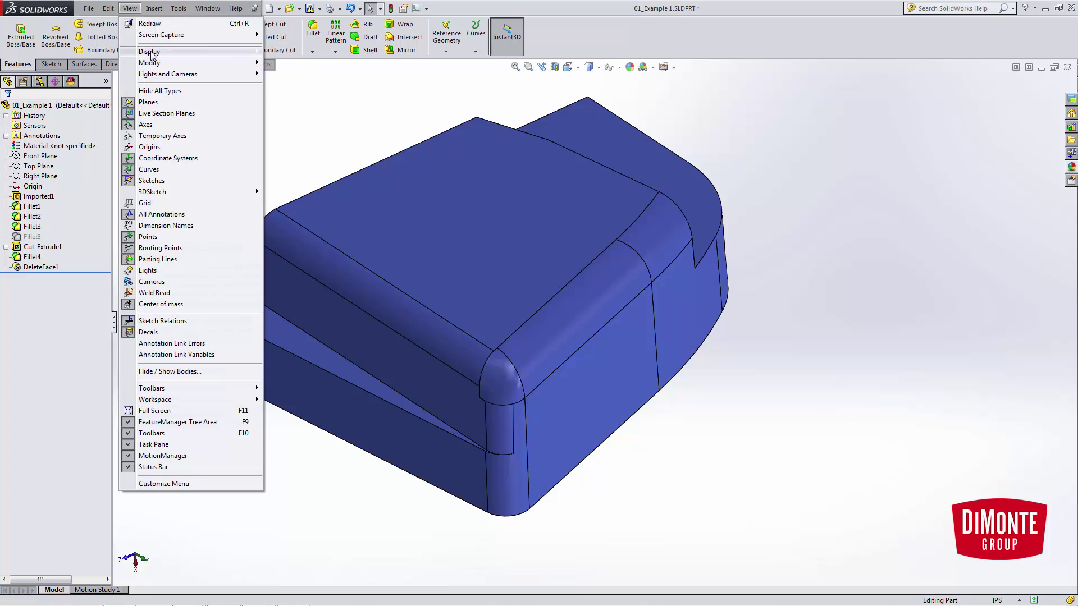
mouse_move(152, 56)
click(365, 271)
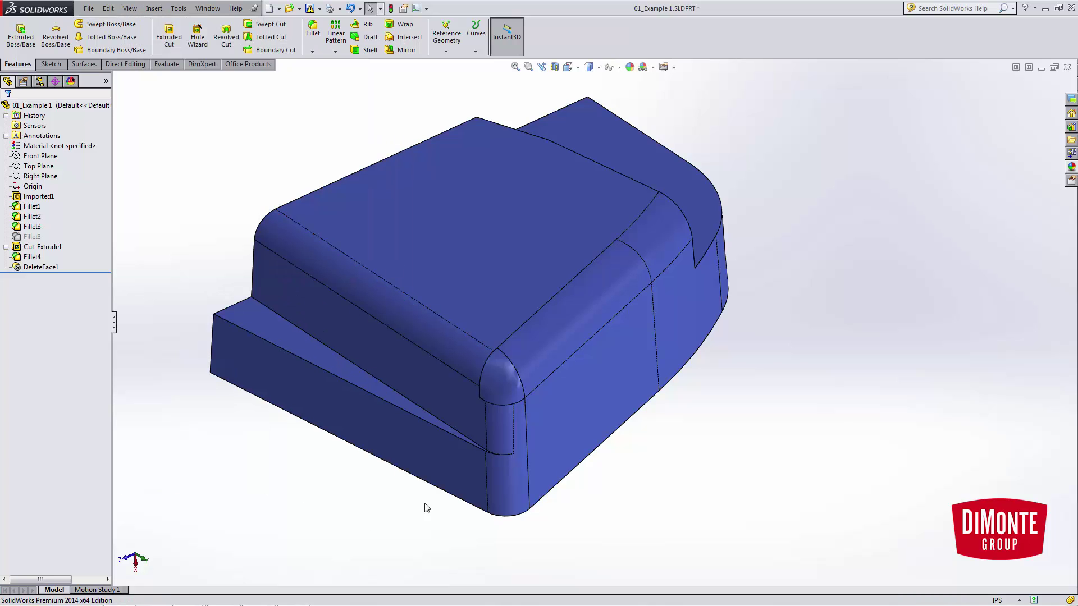
- Scroll the 02_Reorder feature tree to reveal the errored Fillet4
scroll(554, 456, down, 3)
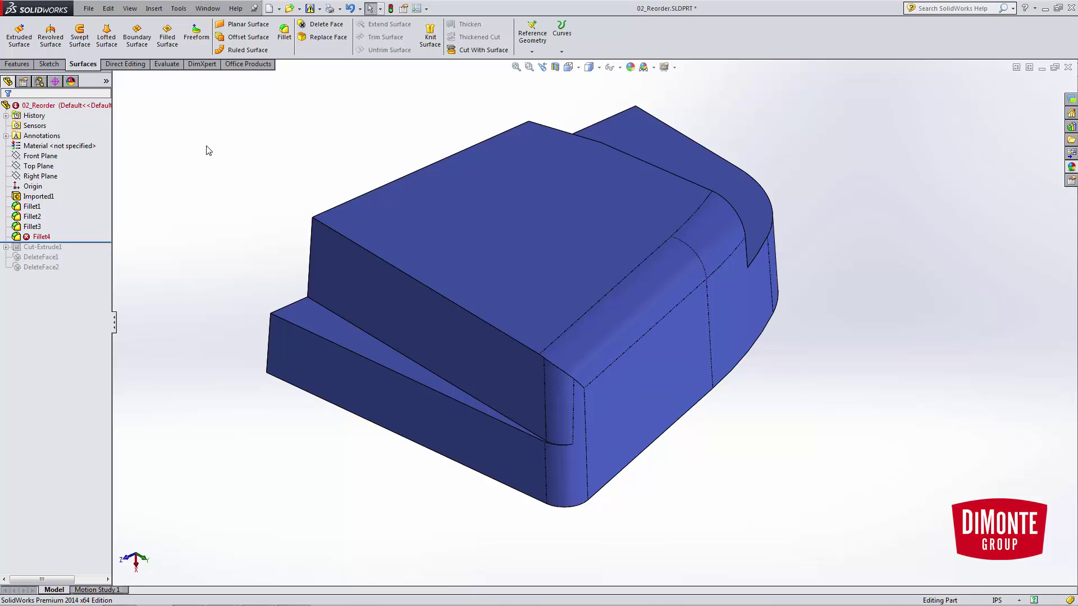
click(41, 237)
click(272, 251)
ctrl+middle_drag(272, 251, 269, 279)
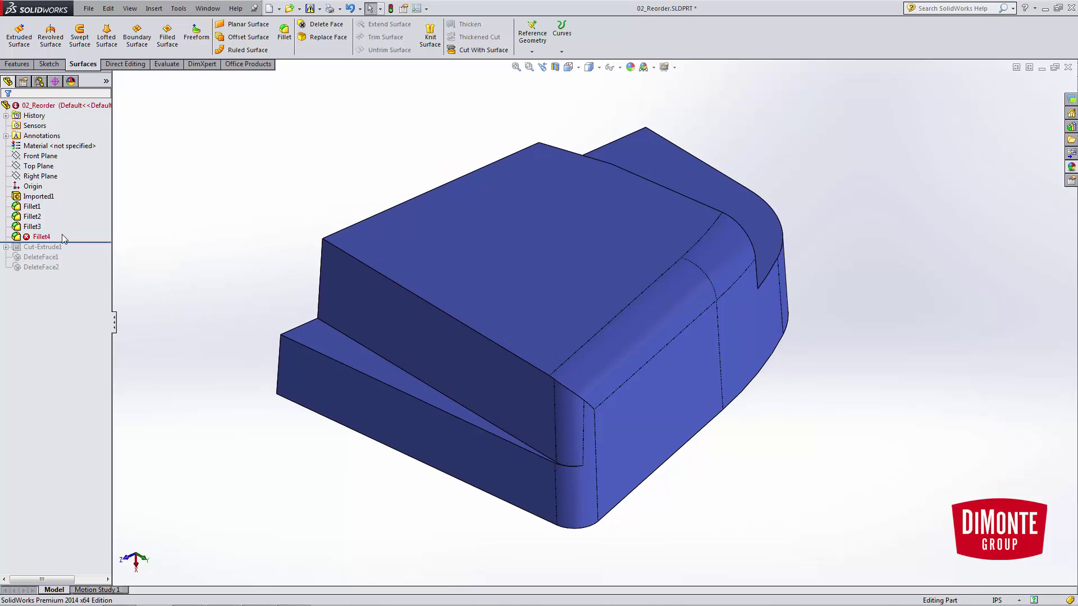
drag(69, 242, 72, 220)
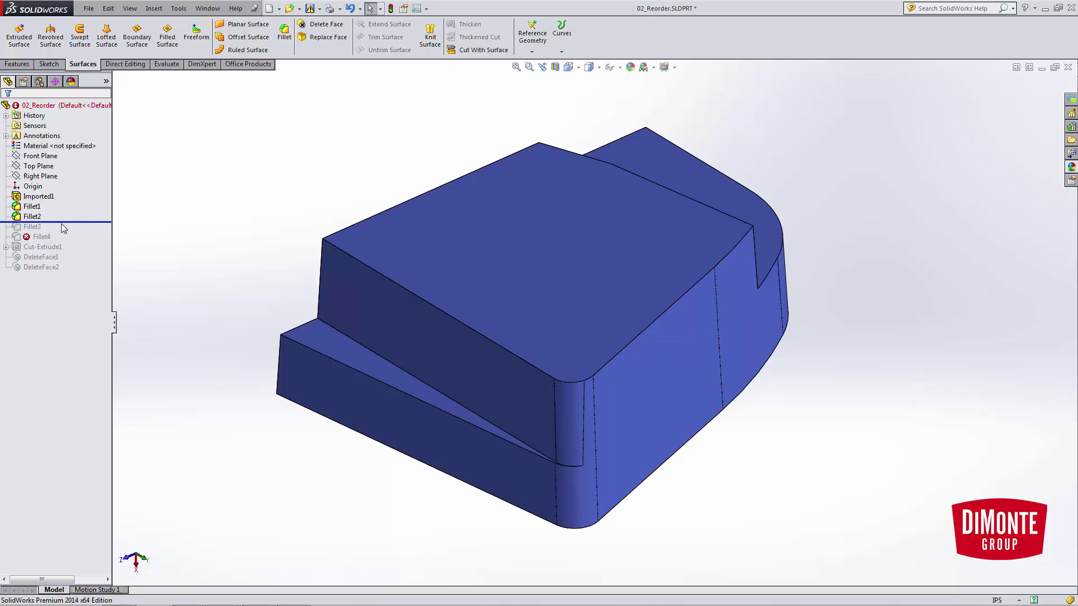
drag(65, 222, 67, 242)
- Move Fillet2, then Fillet1, below Fillet4, accepting the missing-items warnings
click(32, 217)
ctrl+click(41, 237)
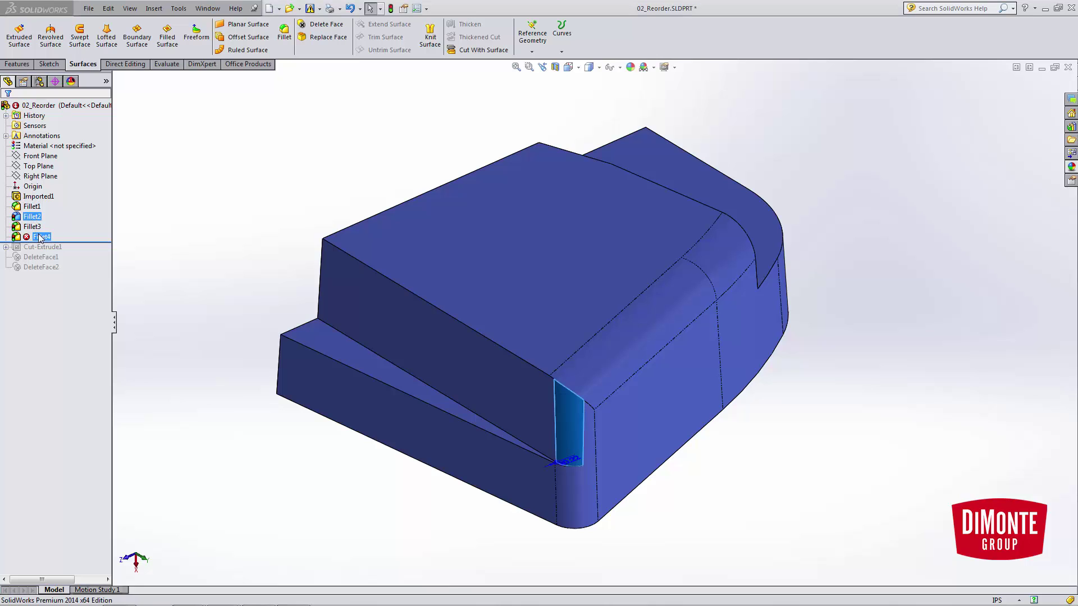
key(Return)
click(32, 206)
ctrl+click(26, 227)
drag(26, 228, 27, 228)
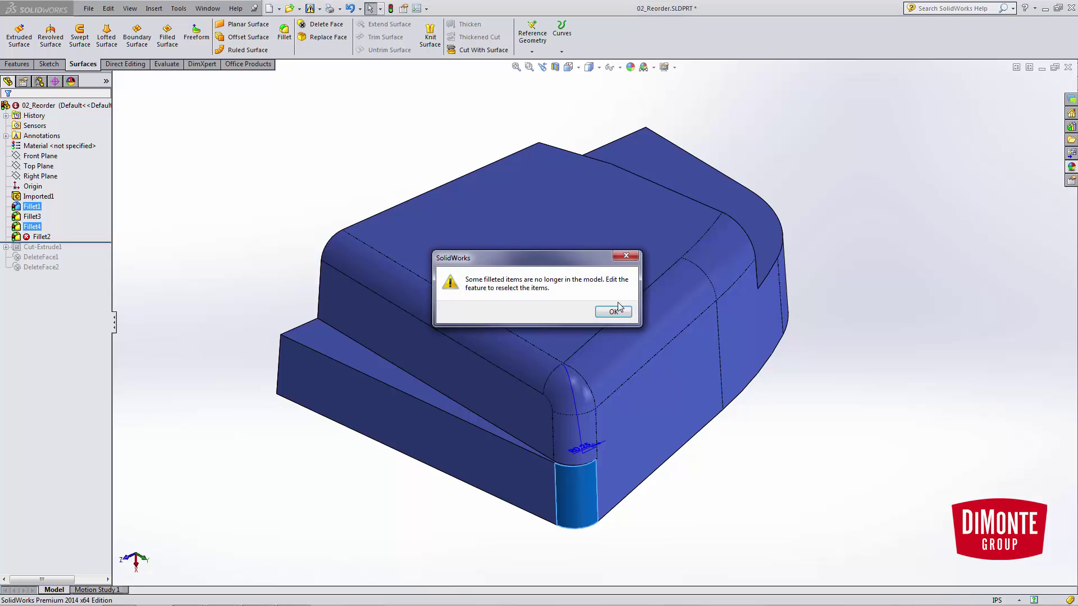
key(Return)
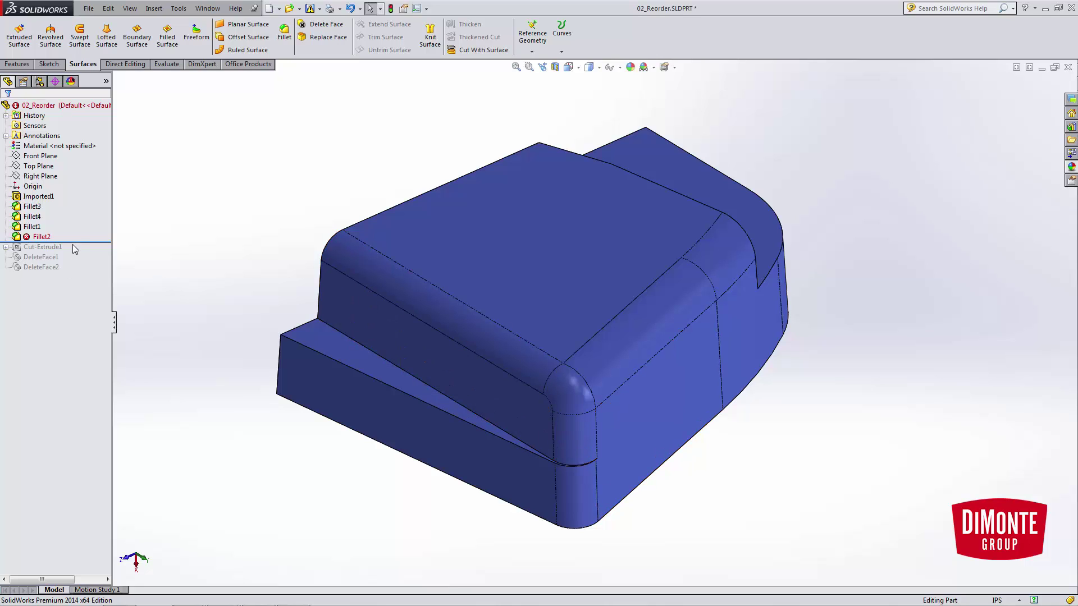
- Turn off Tangent propagation in Fillet4 so all four fillets rebuild, then zoom to fit
click(35, 217)
click(45, 186)
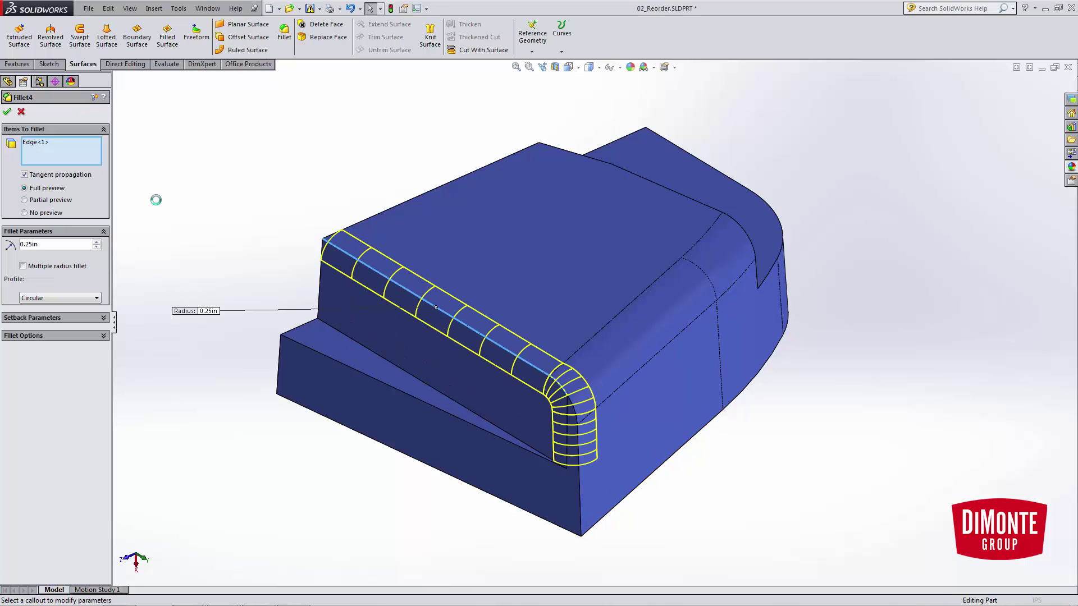
click(36, 176)
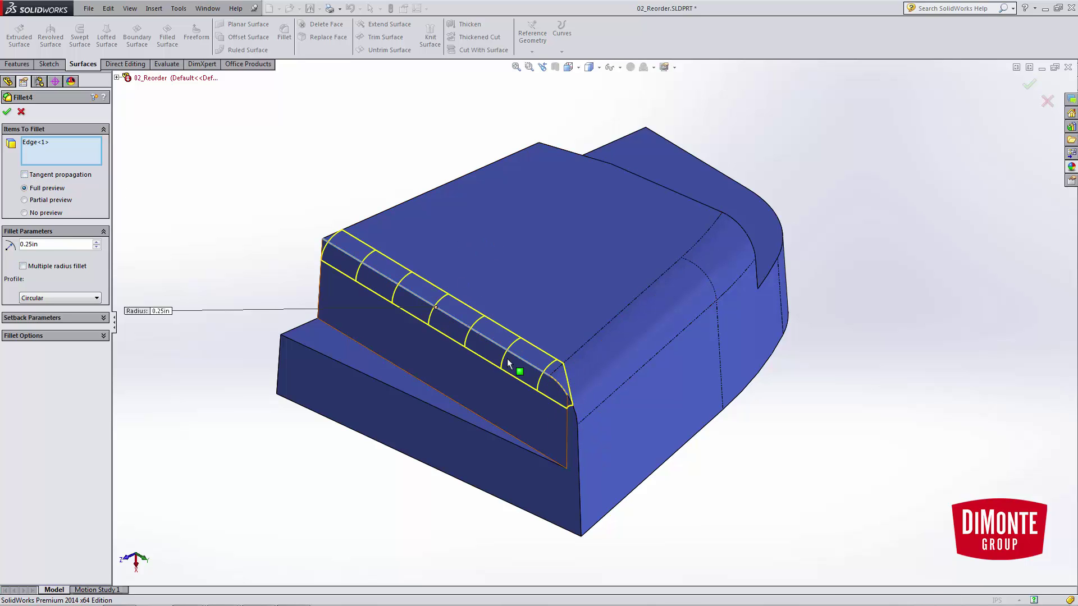
click(6, 111)
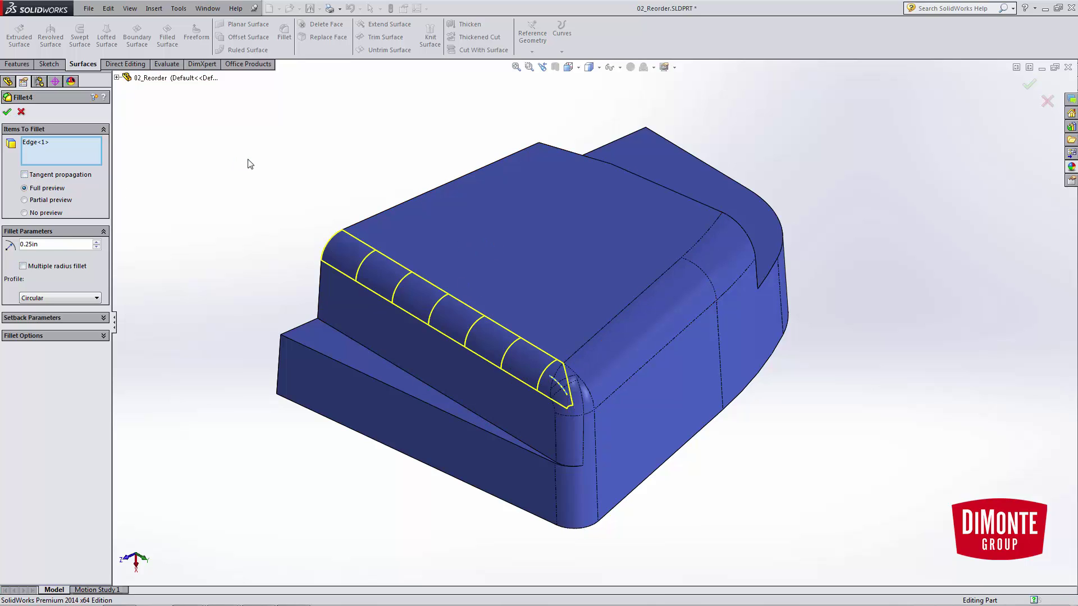
key(f)
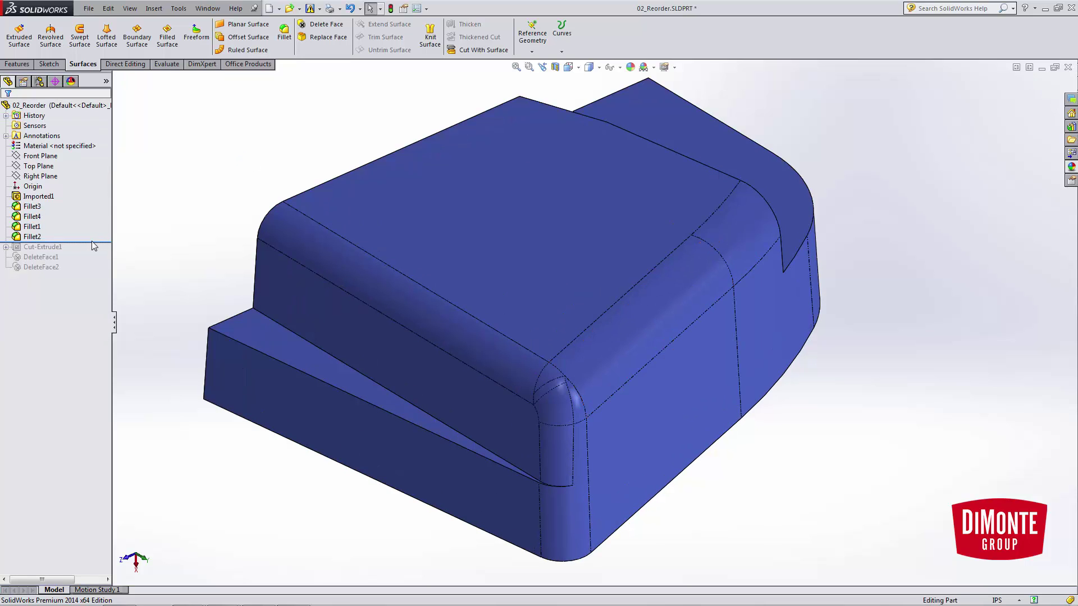
- Roll back above Fillet1, forward past Fillet2, then forward to include Cut-Extrude1
mouse_move(91, 242)
mouse_down()
mouse_move(92, 222)
mouse_move(77, 232)
mouse_up()
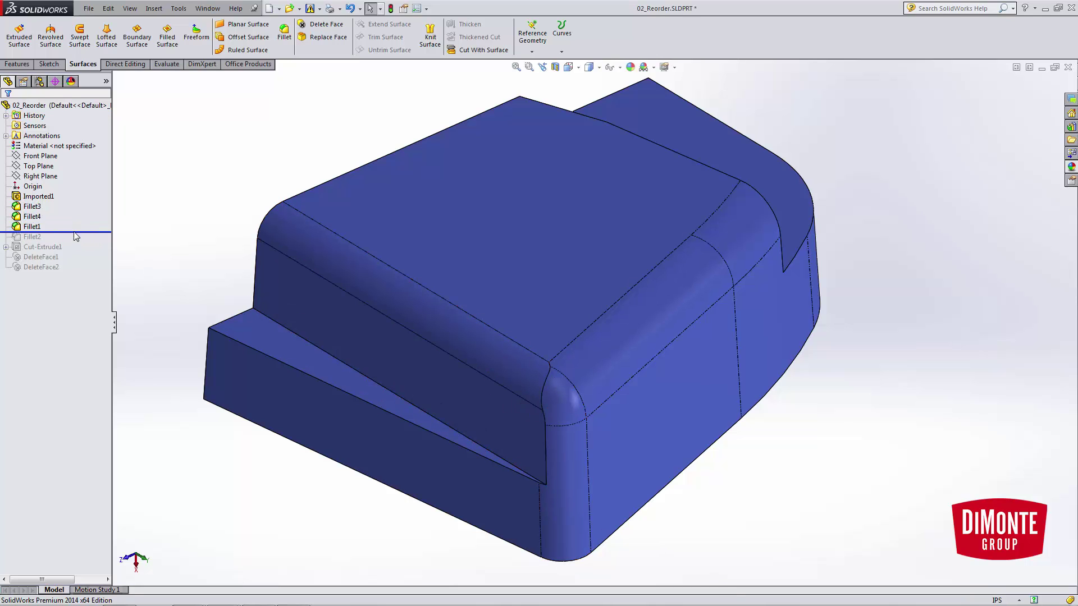
drag(76, 235, 79, 241)
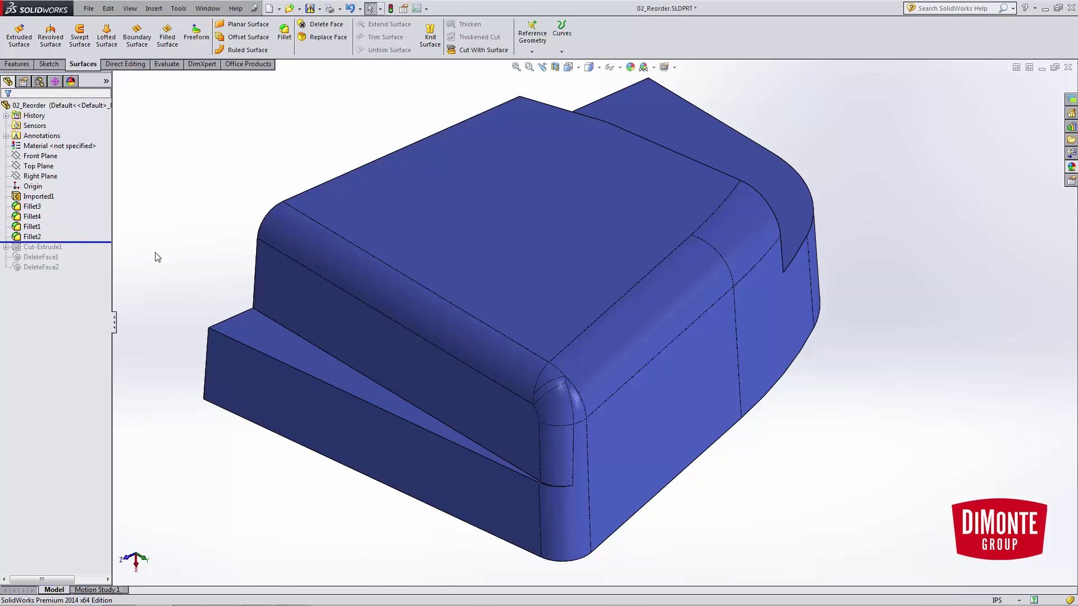
key(f)
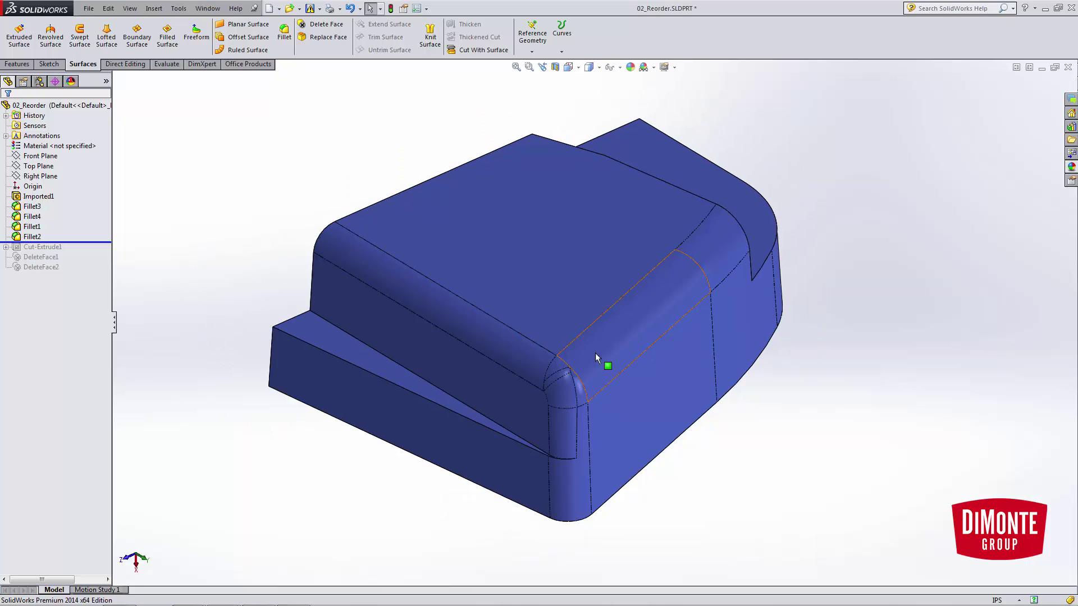
scroll(588, 375, down, 2)
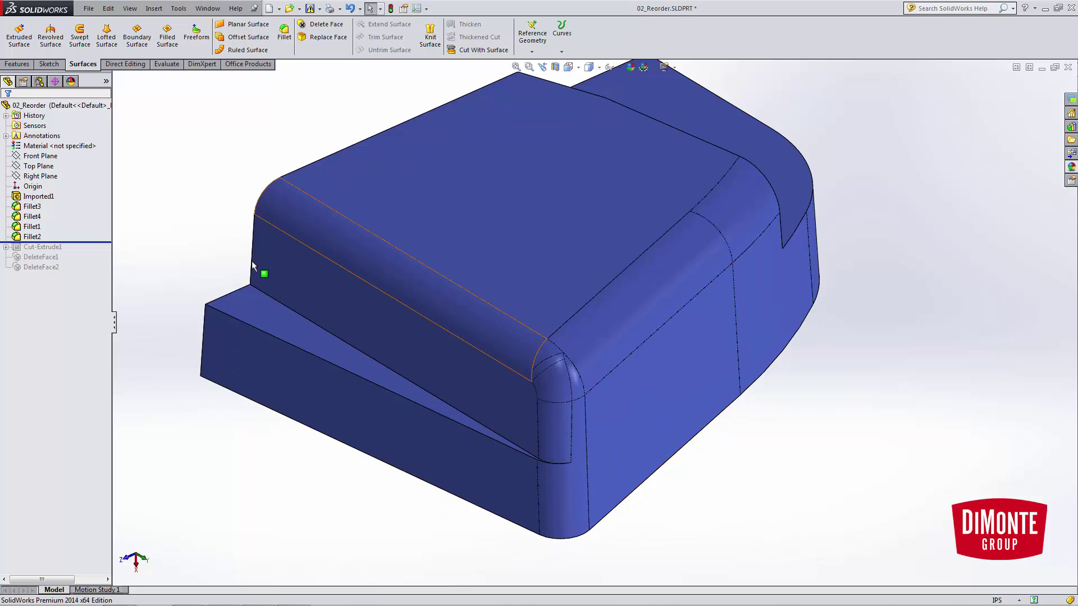
drag(95, 242, 82, 275)
- Edit DeleteFace2 and accept Delete and Fill for the four remaining corner faces
click(40, 267)
click(43, 245)
scroll(569, 385, down, 3)
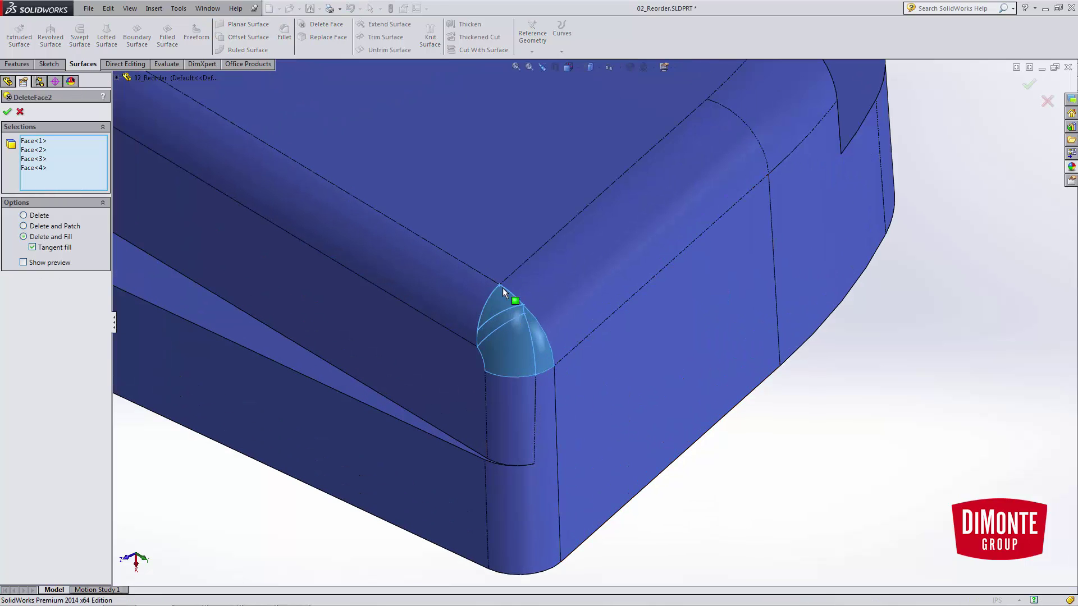
key(Return)
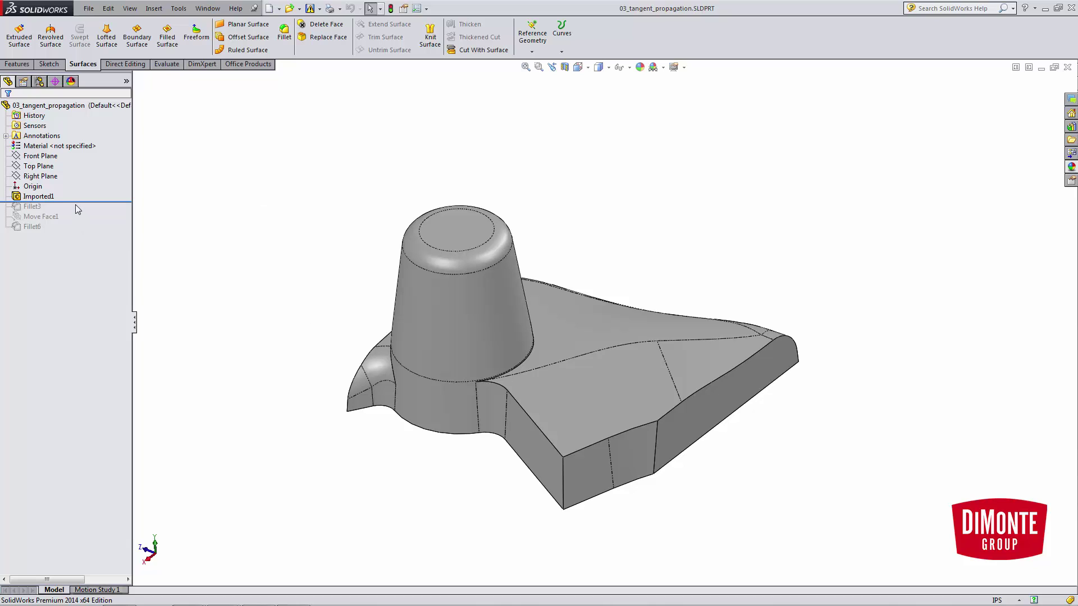
- Try a 0.25 in fillet (Fillet7) on the edge beside the cone; it fails, suggesting Face fillet
drag(70, 201, 120, 204)
click(18, 64)
click(313, 33)
text(0.25)
key(Return)
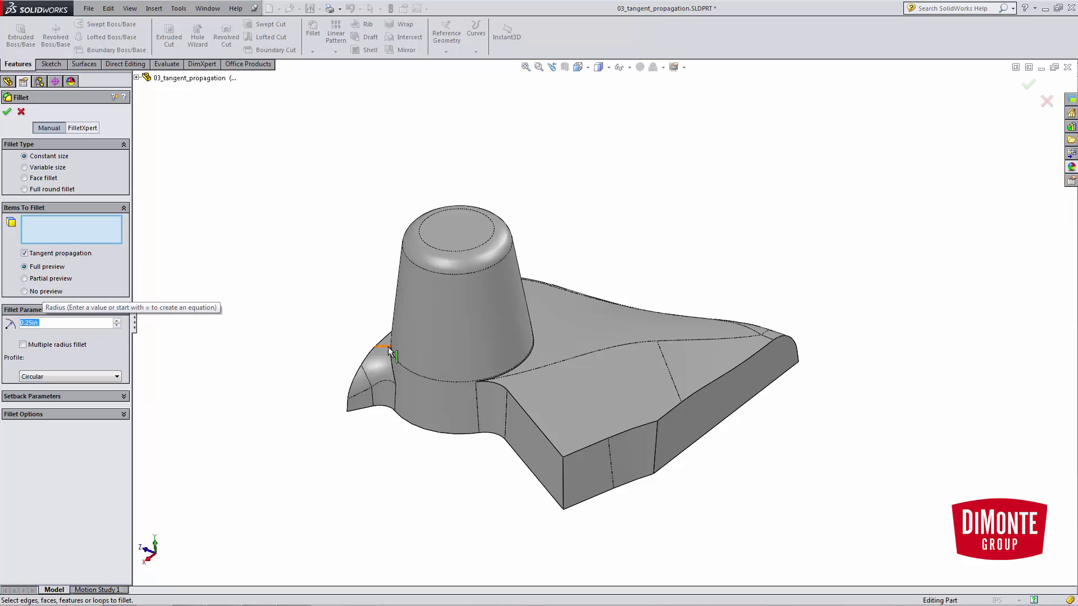
click(533, 422)
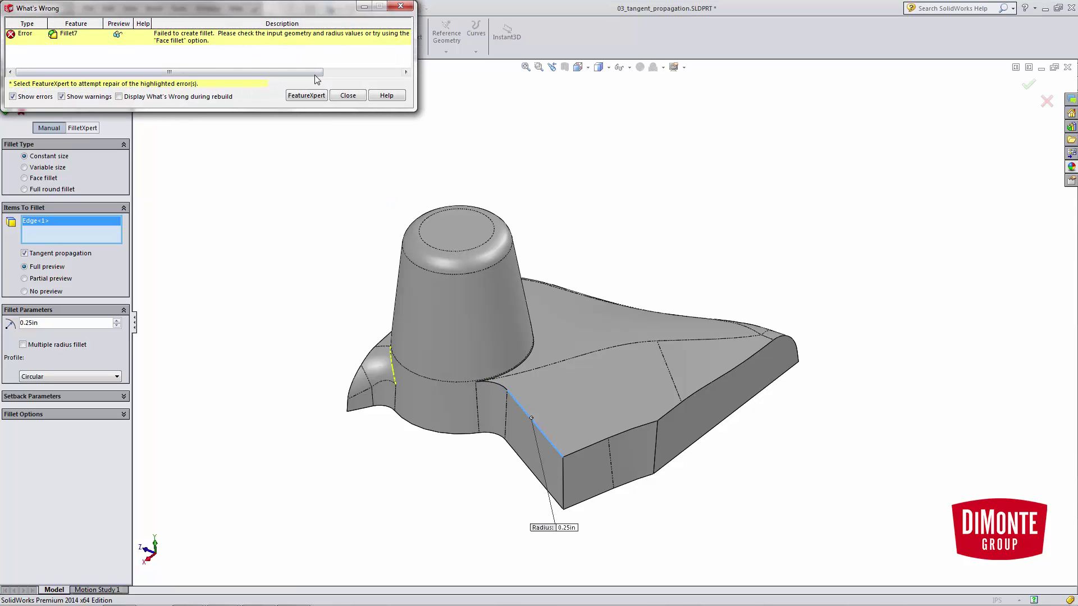
- Dismiss the error, clear Tangent propagation, add the second cone-side edge, and finish Fillet8 at 0.25 in
click(348, 96)
click(25, 254)
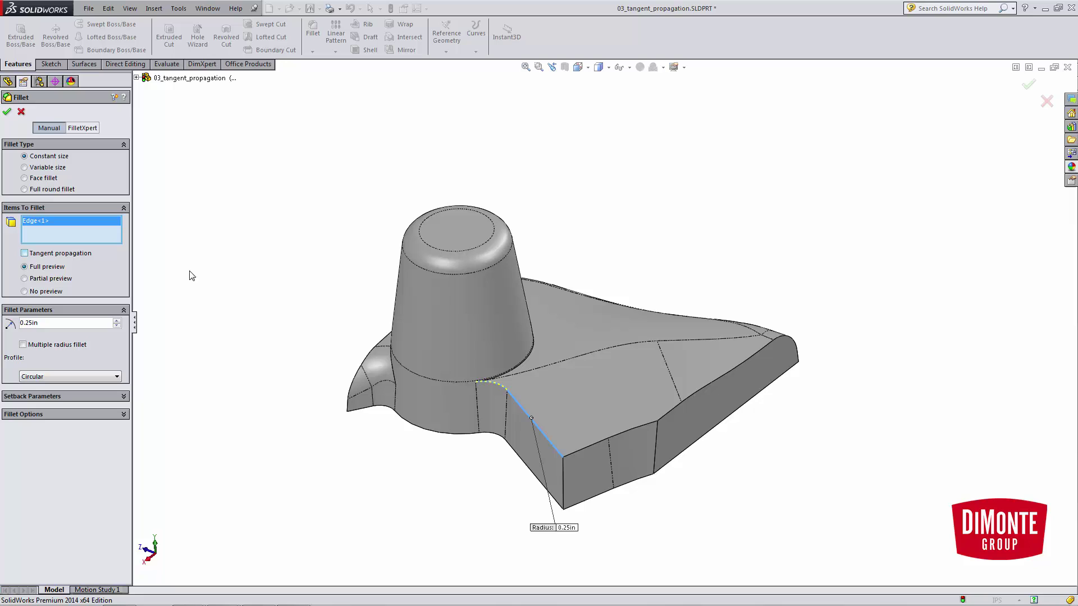
click(502, 392)
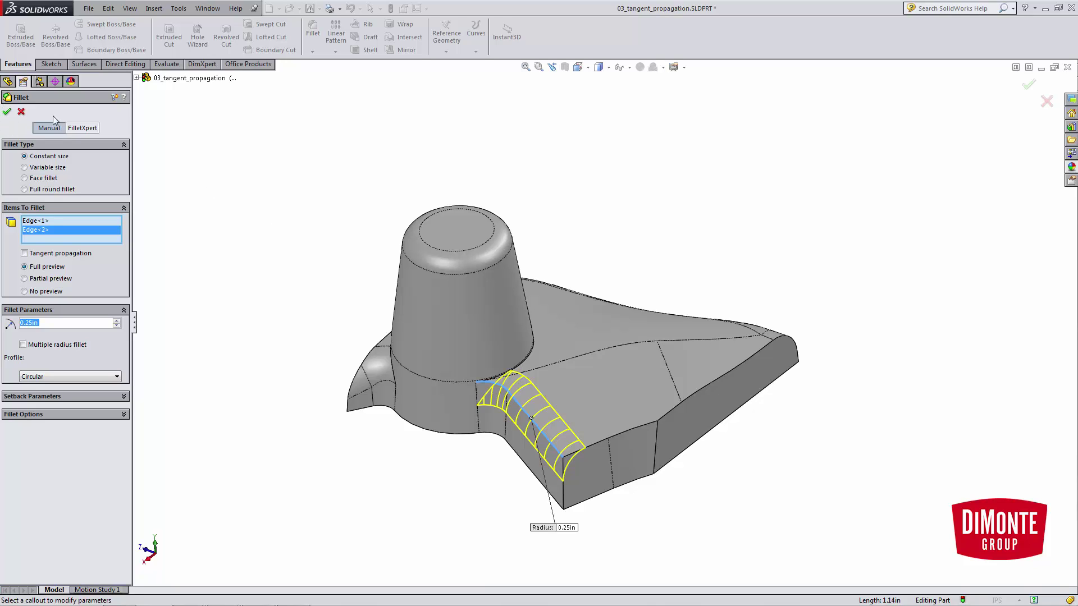
click(6, 111)
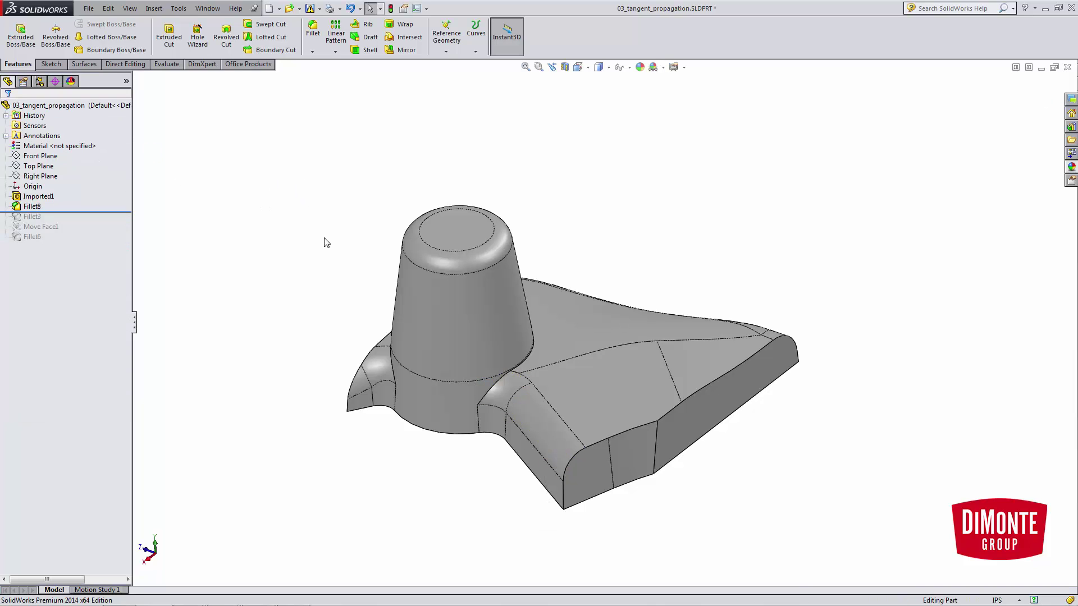